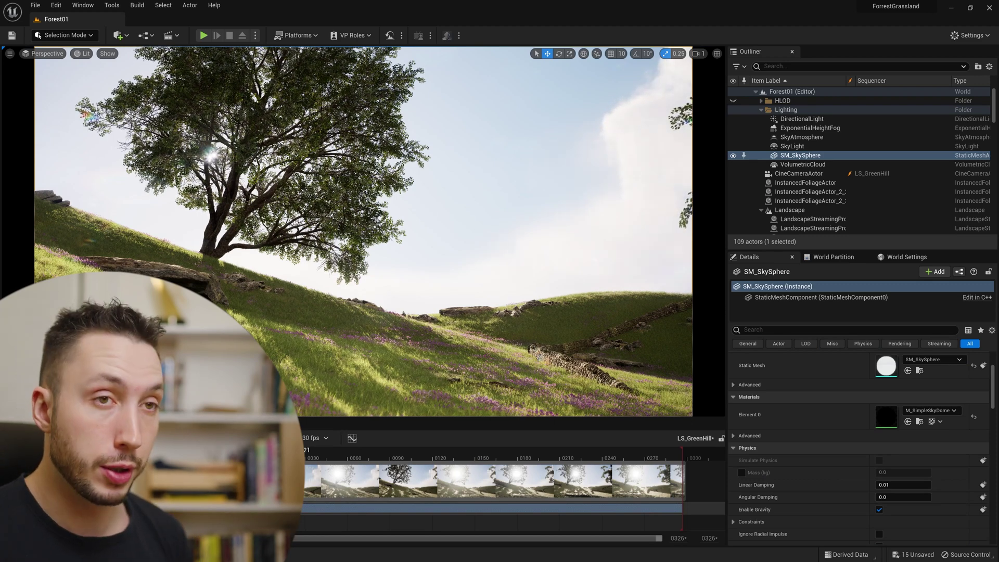
Step: Enable procedural foliage in the experimental editor preferences
{"action": "left_click", "coordinate": [56, 5]}
{"action": "left_click", "coordinate": [103, 128]}
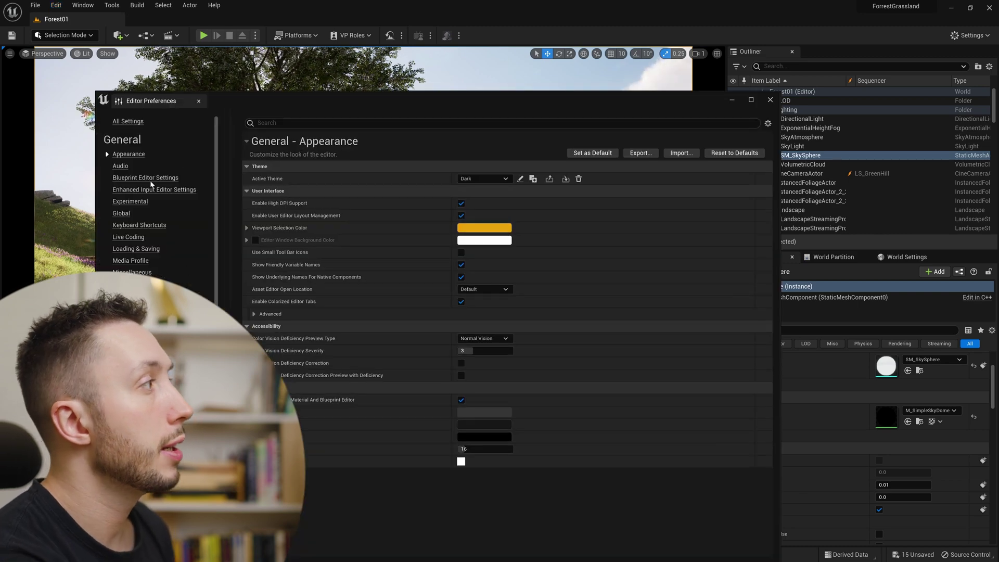
{"action": "left_click", "coordinate": [130, 202]}
{"action": "left_click", "coordinate": [461, 277]}
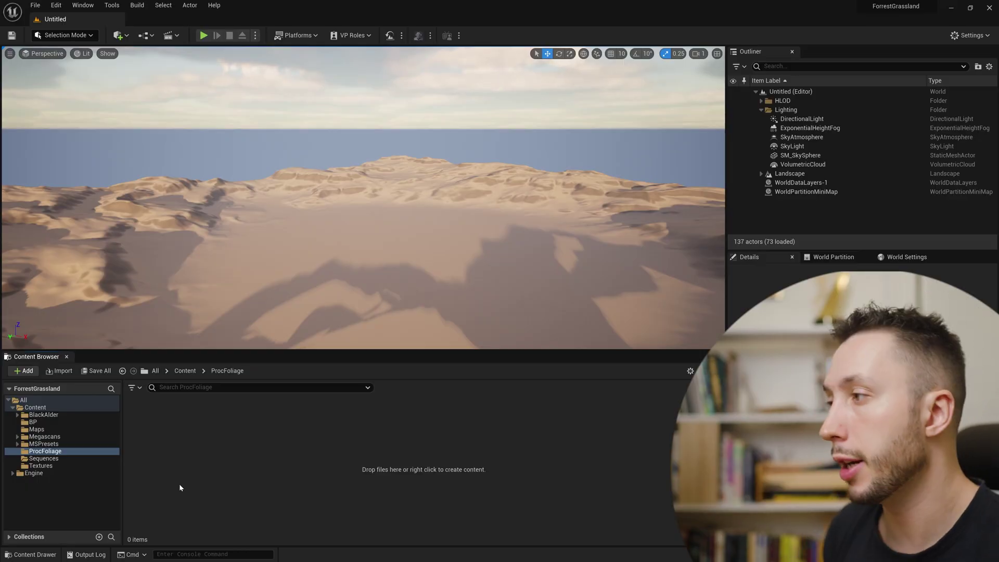
Step: Create a Procedural Foliage Spawner named PFS_grasslands in the ProcFoliage folder and look over its simulation settings
{"action": "right_click", "coordinate": [281, 469]}
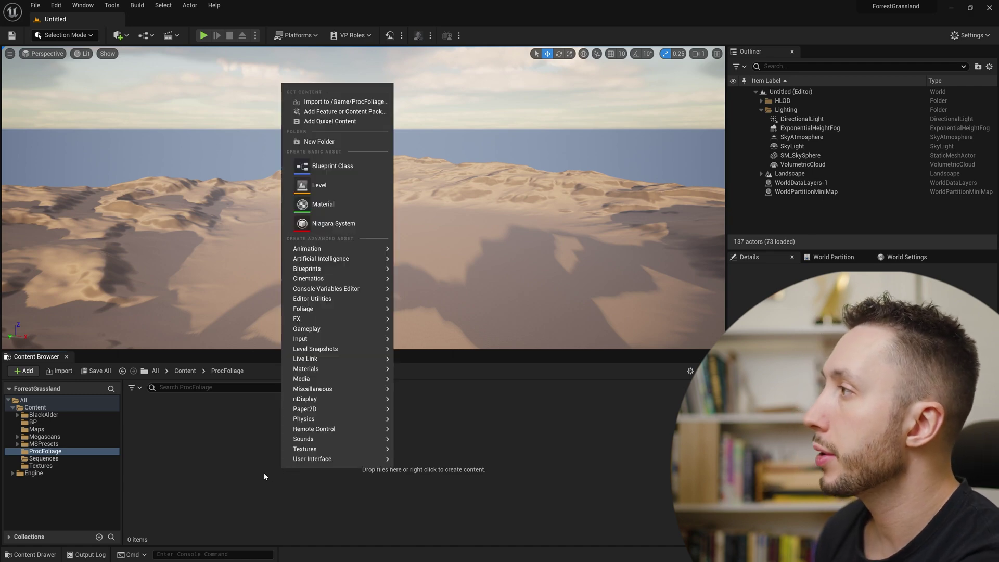
{"action": "mouse_move", "coordinate": [337, 444]}
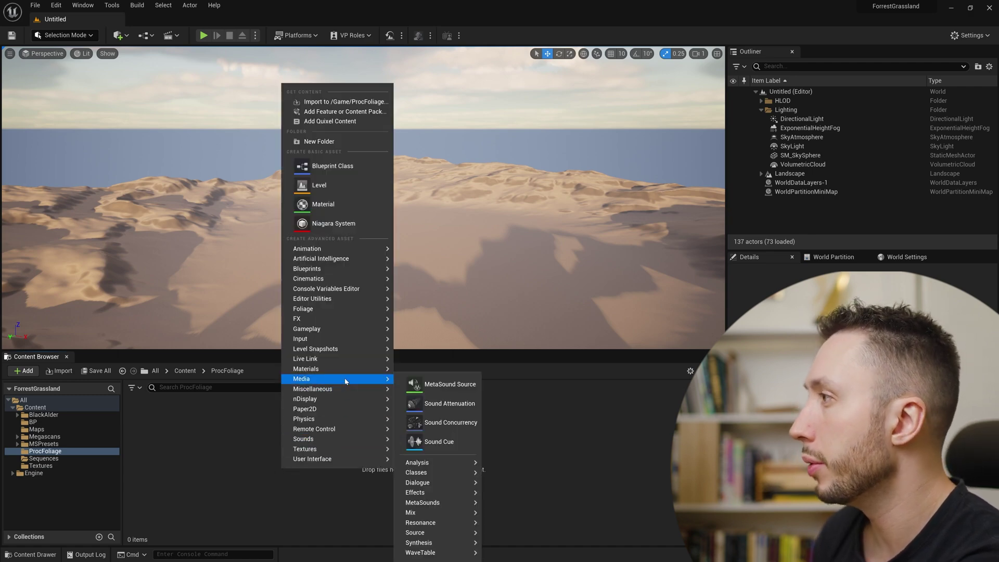
{"action": "mouse_move", "coordinate": [351, 315]}
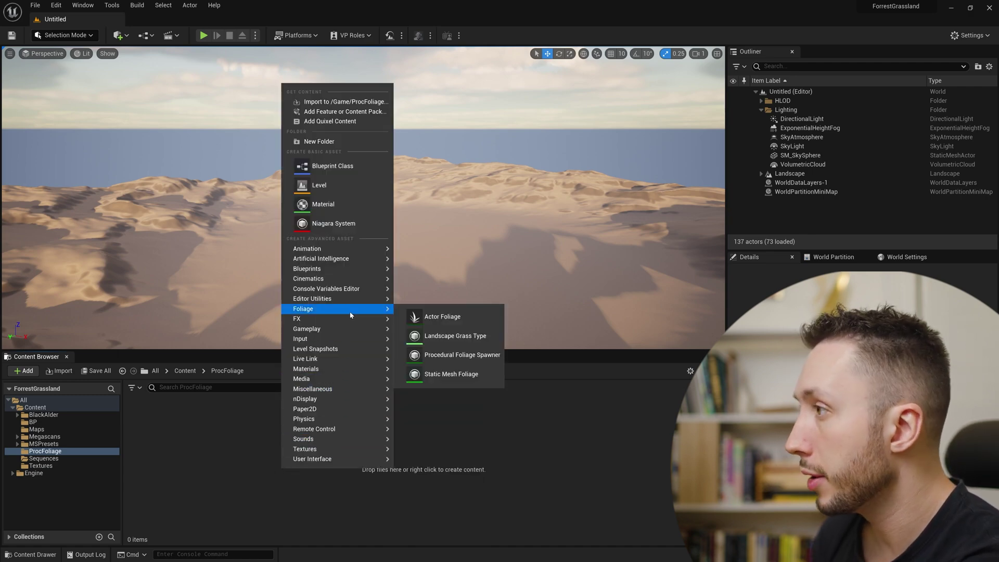
{"action": "left_click", "coordinate": [452, 355]}
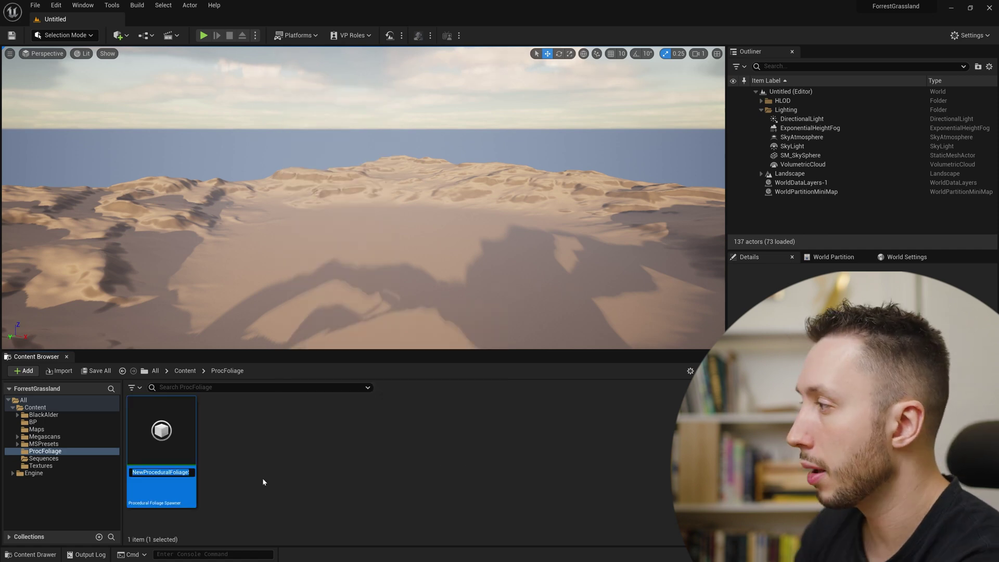
{"action": "type", "text": "PFS_grassla"}
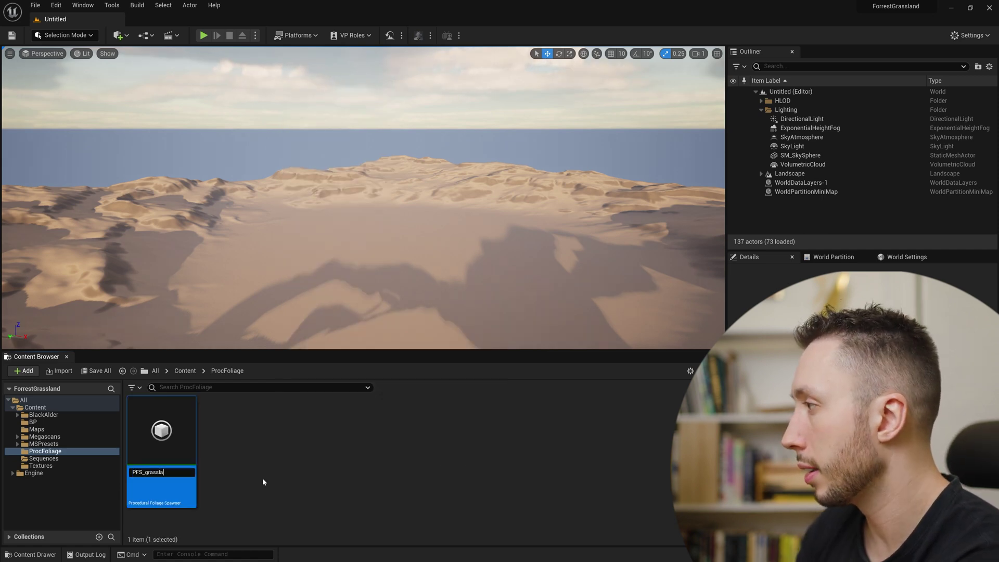
{"action": "type", "text": "nds"}
{"action": "key", "text": "Return"}
{"action": "left_click_drag", "start_coordinate": [411, 147], "coordinate": [555, 108]}
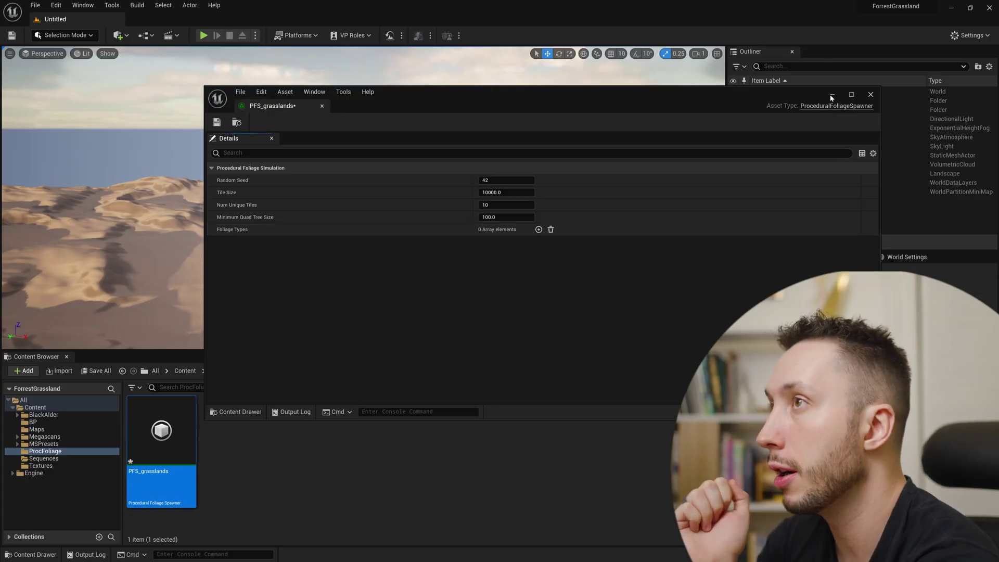
{"action": "left_click", "coordinate": [831, 97]}
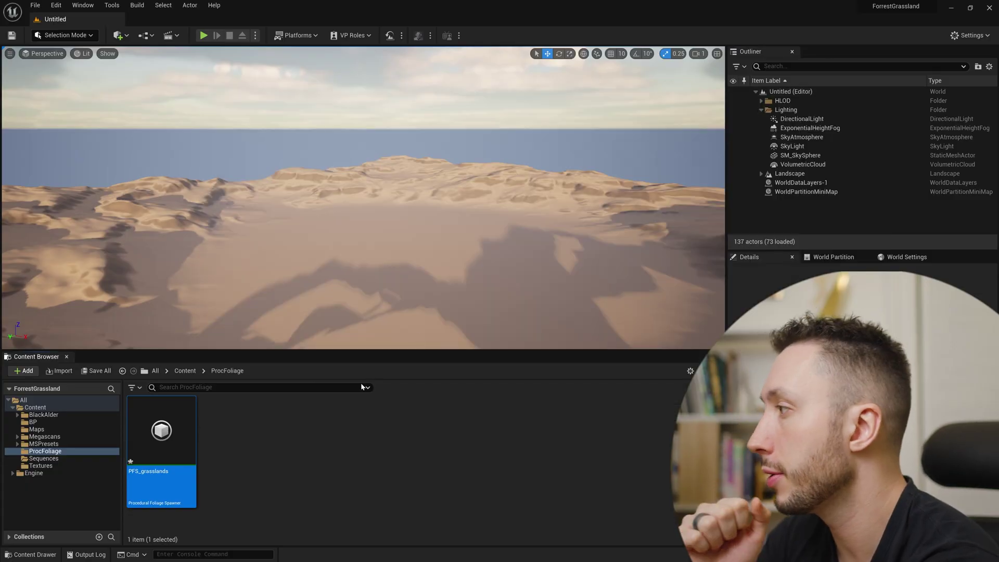
Step: Create a Static Mesh Foliage asset named SMF_grass in the ProcFoliage folder
{"action": "right_click", "coordinate": [251, 436]}
{"action": "mouse_move", "coordinate": [332, 281]}
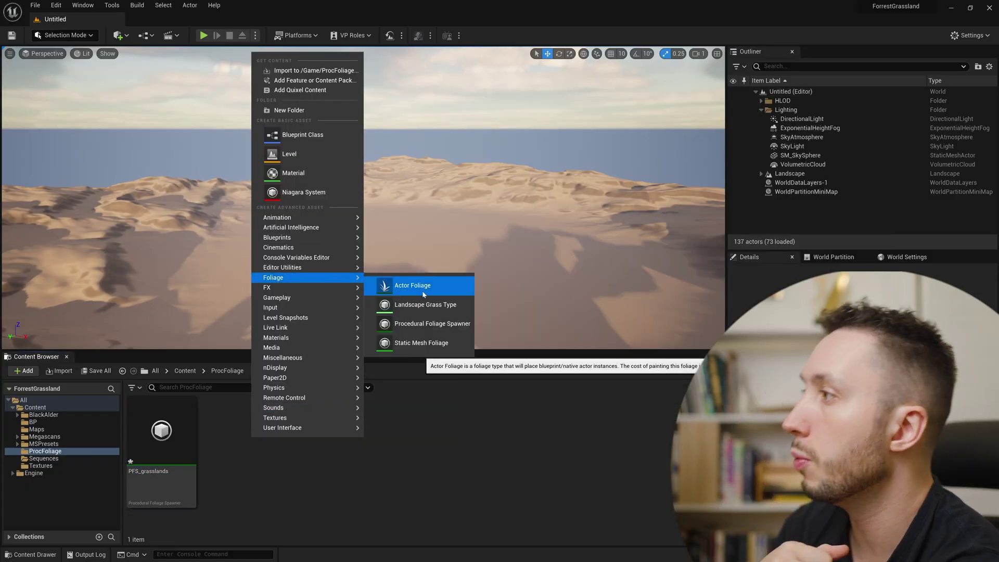
{"action": "left_click", "coordinate": [423, 344]}
{"action": "type", "text": "SMF_g"}
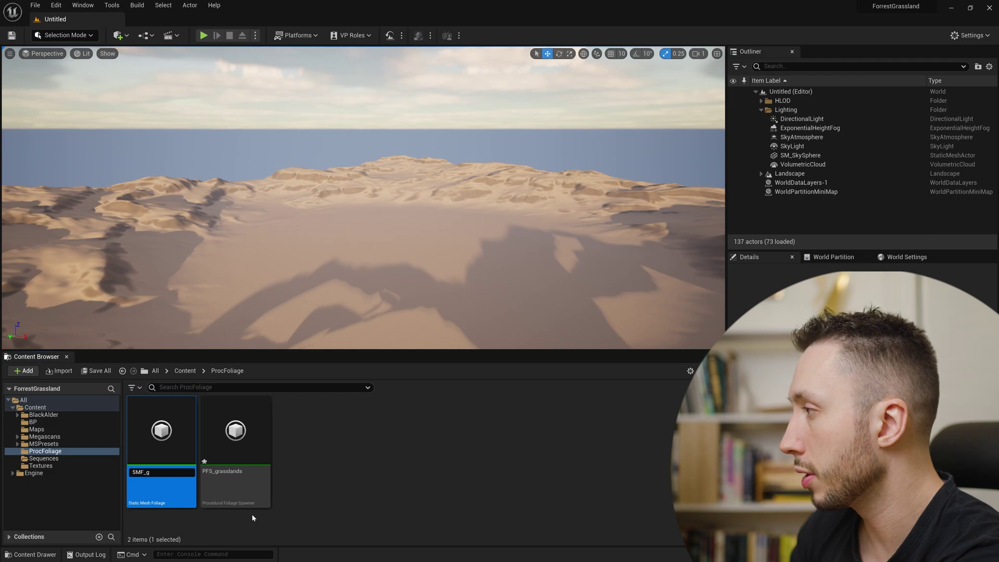
{"action": "type", "text": "ra"}
{"action": "key", "text": "Return"}
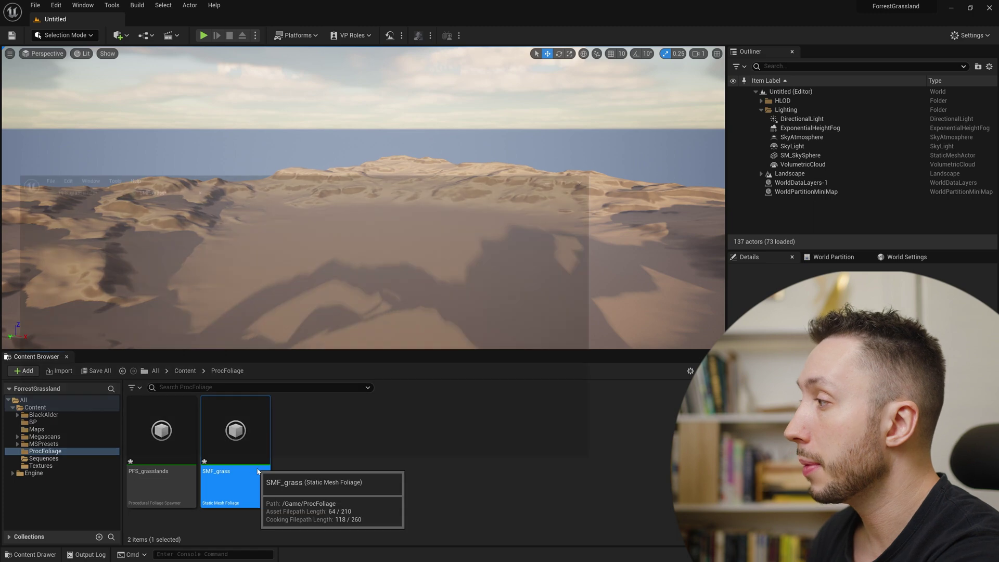
Step: Open SMF_grass for editing and show the Megascans folder alongside its settings
{"action": "double_click", "coordinate": [249, 495]}
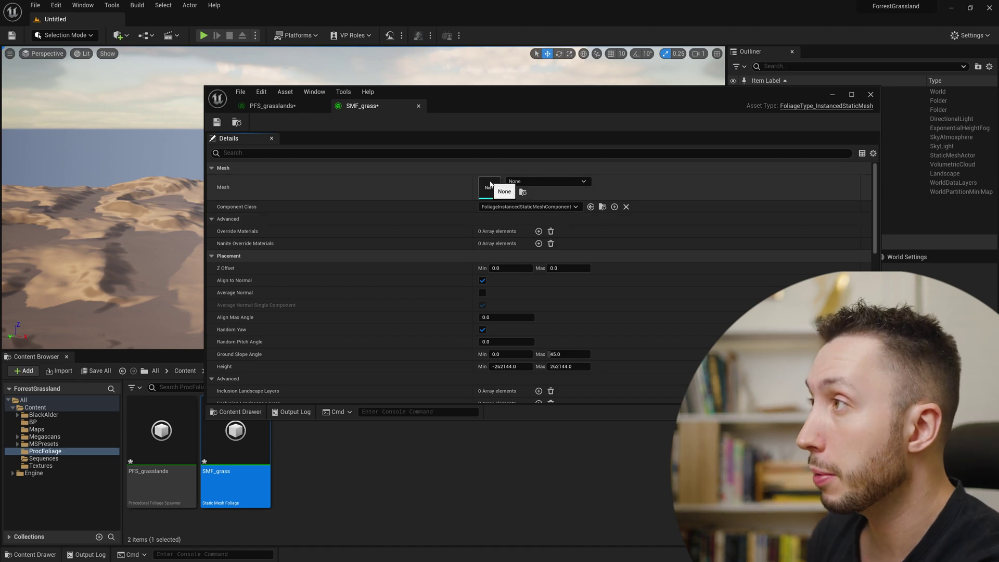
{"action": "left_click_drag", "start_coordinate": [520, 95], "coordinate": [460, 42]}
{"action": "left_click", "coordinate": [45, 437]}
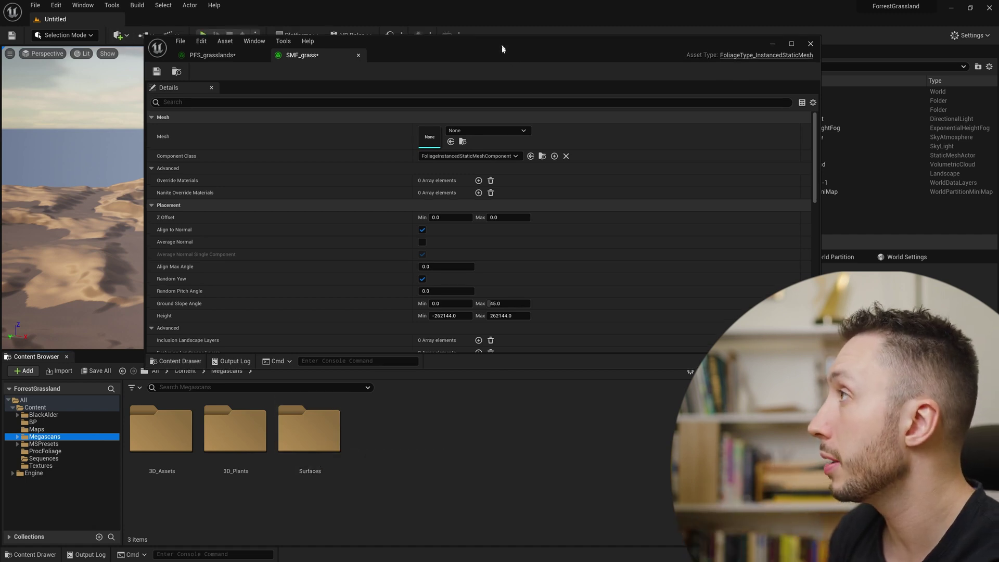
{"action": "left_click_drag", "start_coordinate": [502, 47], "coordinate": [503, 63]}
Step: Browse the grass models among the 3D plants in Quixel Bridge
{"action": "left_click", "coordinate": [127, 37]}
{"action": "left_click", "coordinate": [158, 68]}
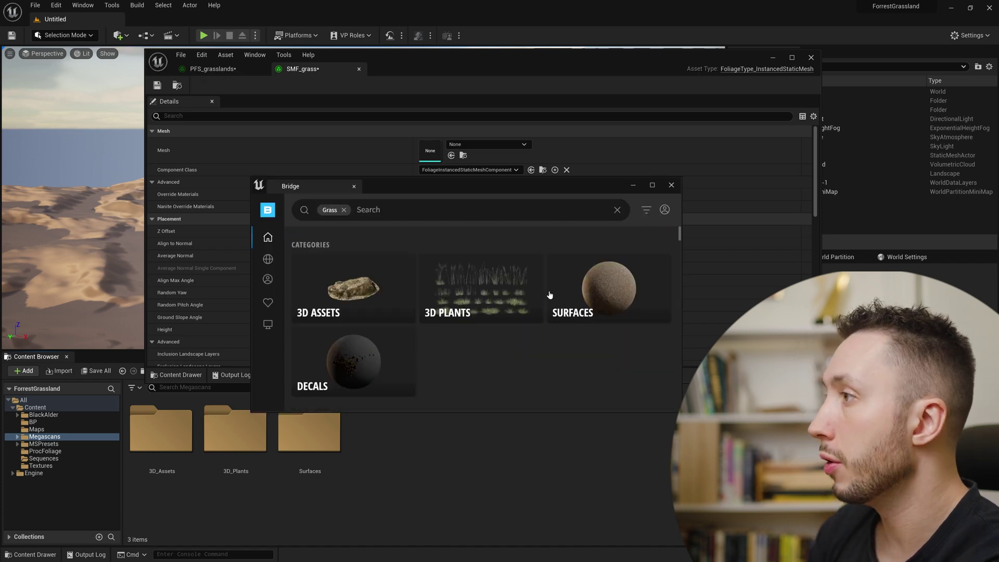
{"action": "left_click", "coordinate": [474, 299]}
{"action": "left_click", "coordinate": [486, 345]}
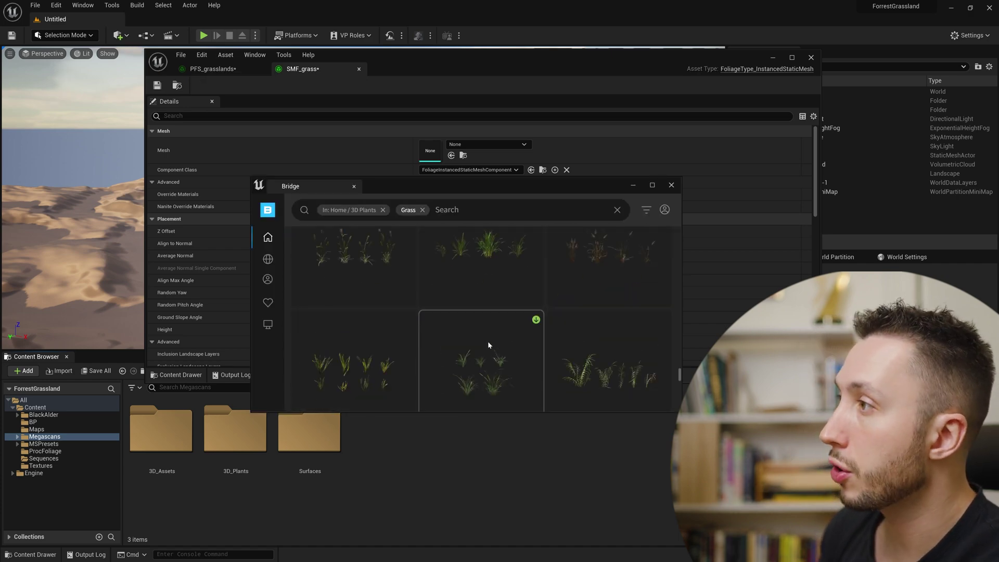
{"action": "scroll", "coordinate": [488, 341], "scroll_direction": "up", "scroll_amount": 5}
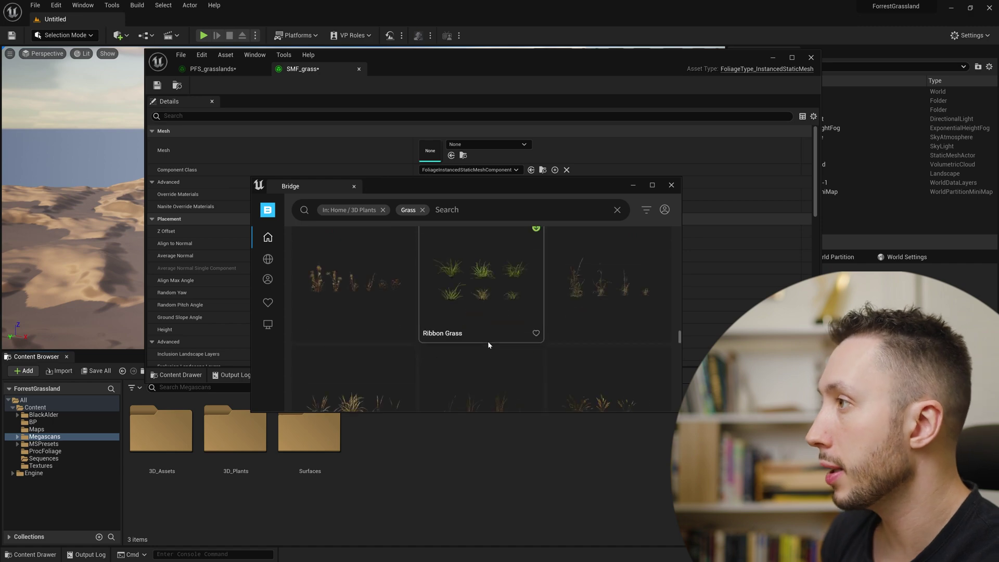
Step: Assign the S_Tundra_Grass_wk2oaeyqx_Var12_lod0 mesh from the Tundra_Grass plant folder to the SMF_grass foliage type
{"action": "double_click", "coordinate": [255, 436]}
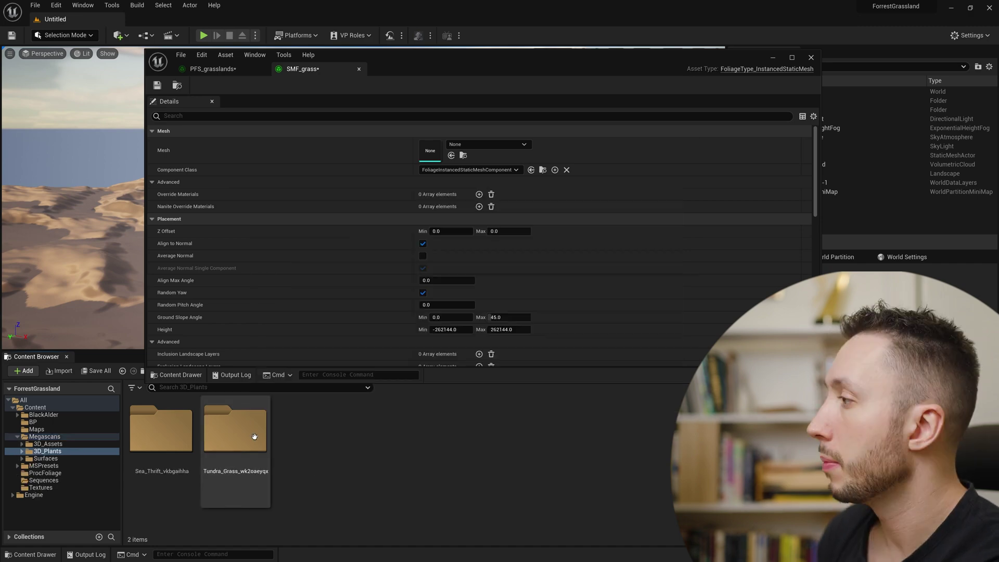
{"action": "double_click", "coordinate": [235, 438]}
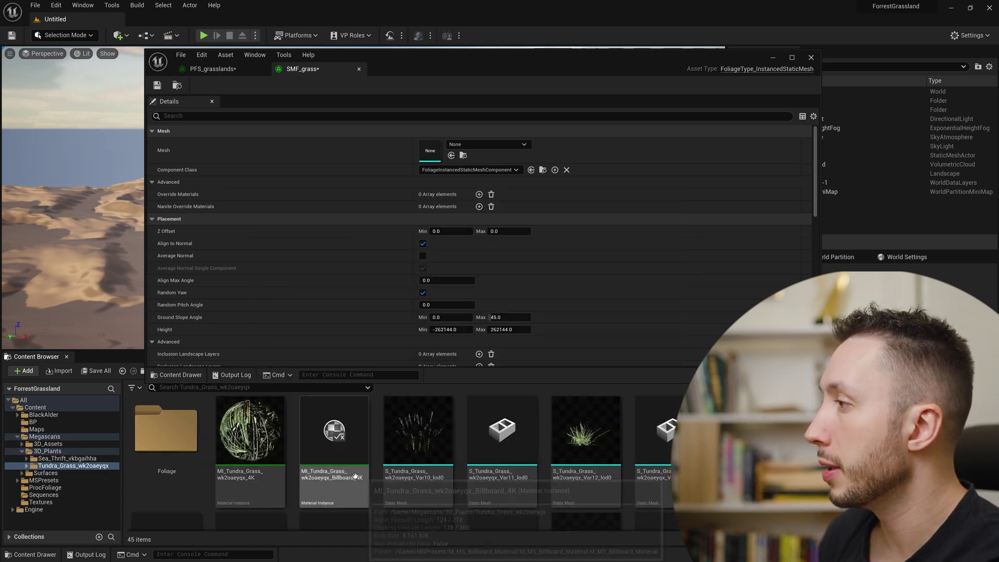
{"action": "mouse_move", "coordinate": [586, 476]}
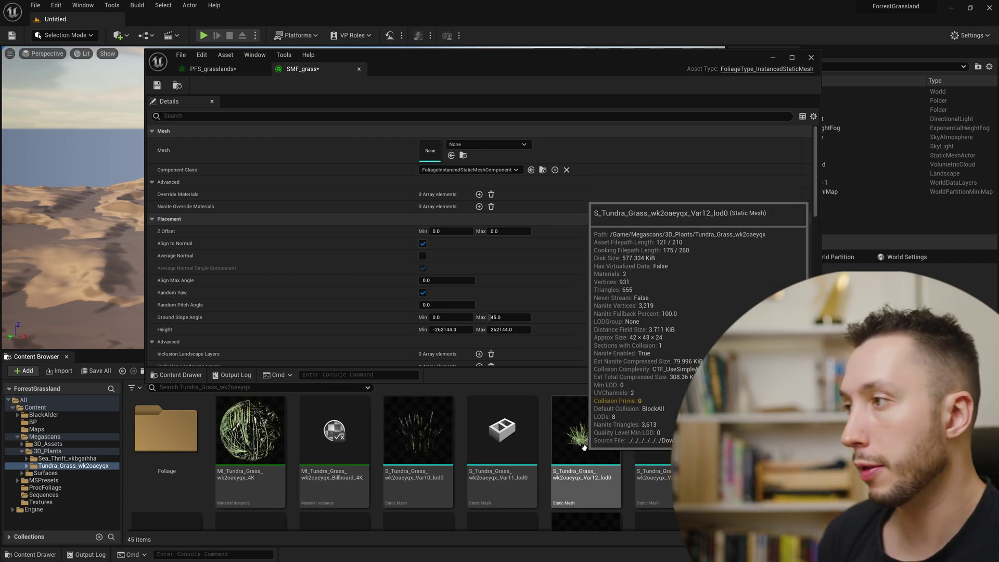
{"action": "left_click_drag", "start_coordinate": [584, 447], "coordinate": [430, 148]}
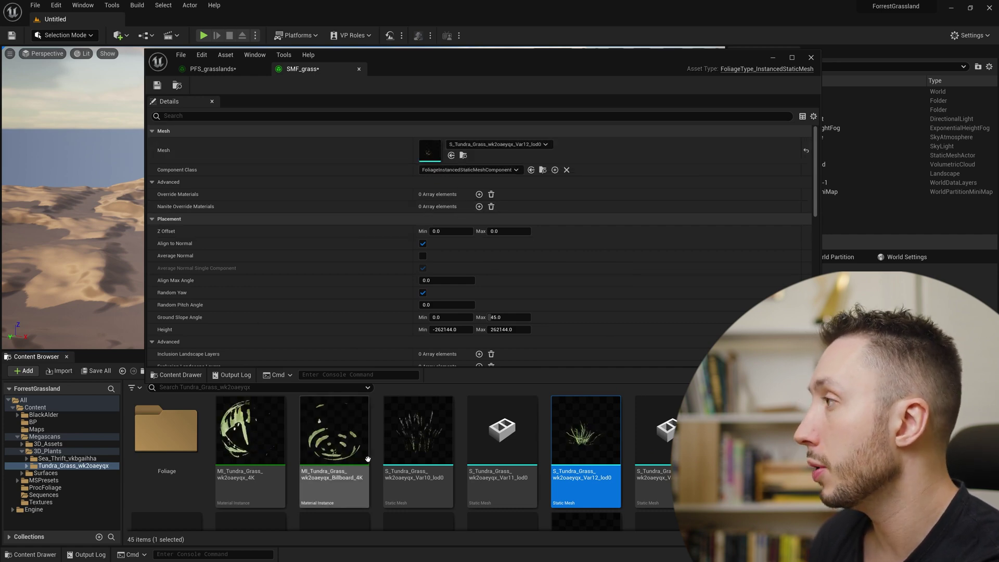
Step: Add a foliage type element to the PFS_grasslands spawner and assign SMF_grass to it
{"action": "left_click", "coordinate": [215, 70]}
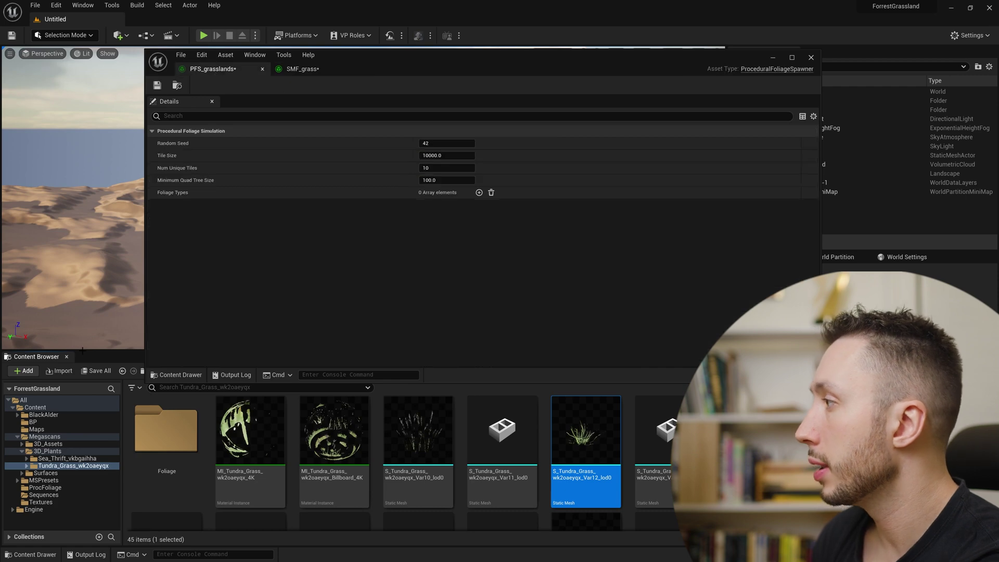
{"action": "key", "text": "ctrl+b"}
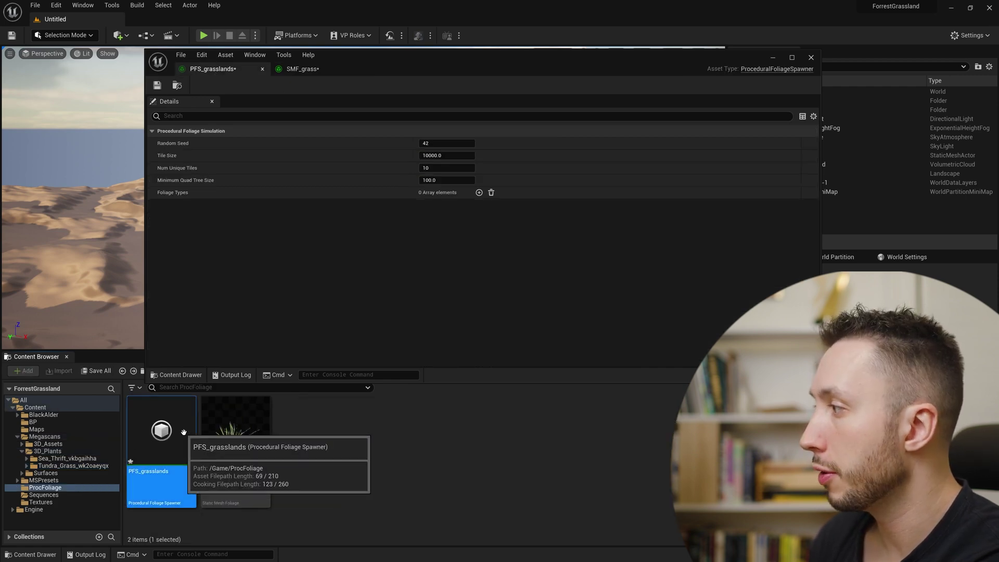
{"action": "left_click", "coordinate": [235, 437]}
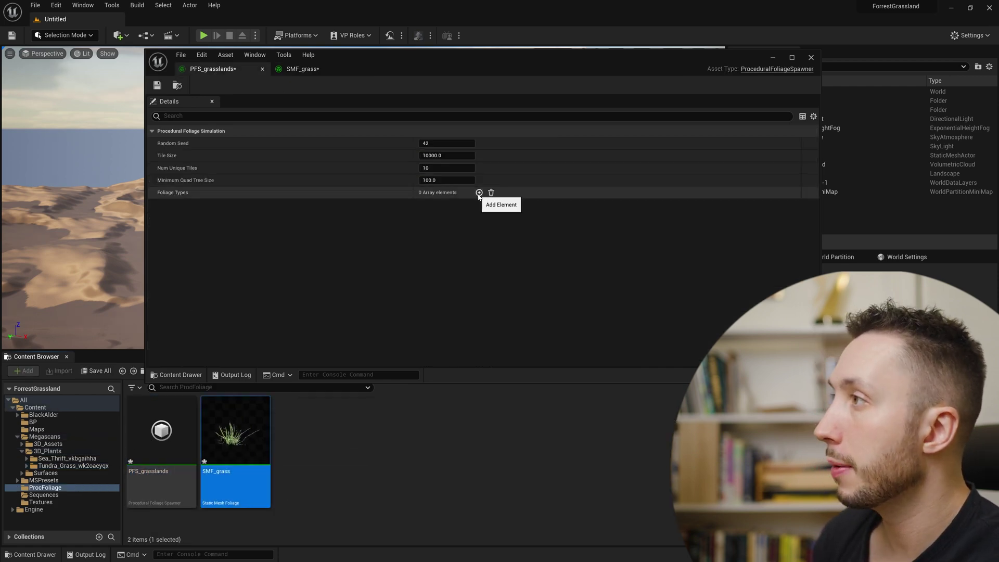
{"action": "left_click", "coordinate": [478, 192]}
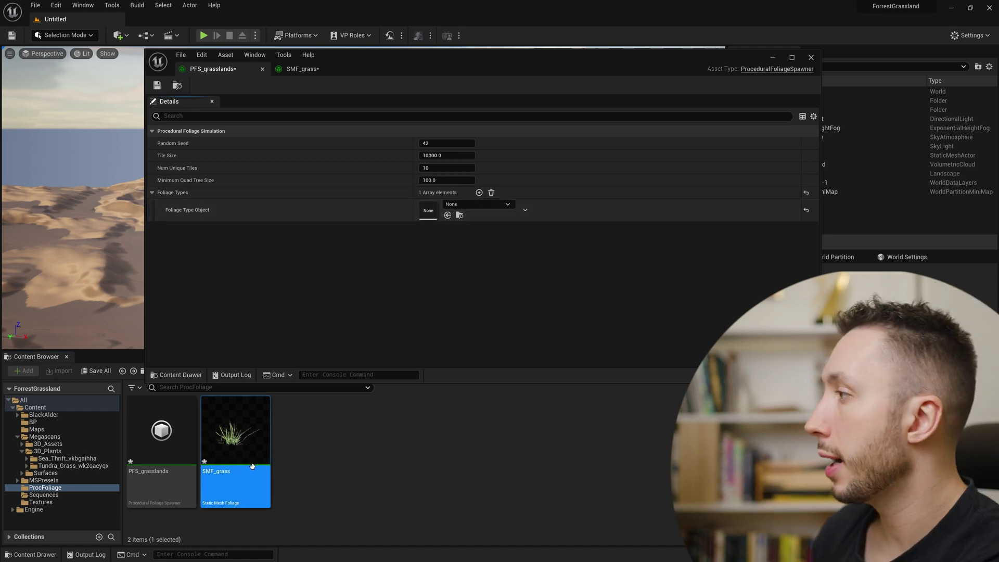
{"action": "left_click_drag", "start_coordinate": [240, 442], "coordinate": [432, 210]}
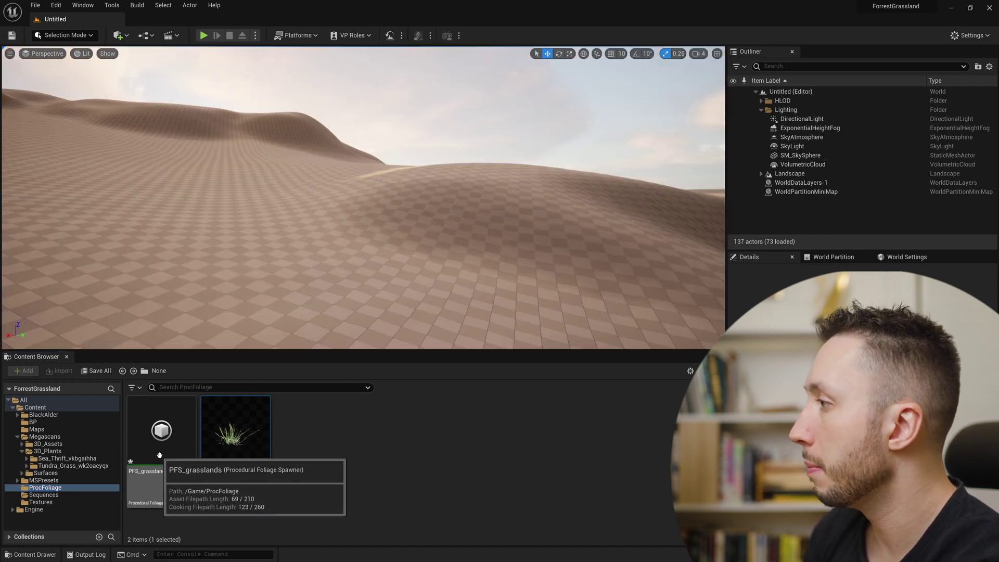
Step: Place PFS_grasslands on the terrain in front of the dunes and scale its volume uniformly to about 10.25
{"action": "left_click_drag", "start_coordinate": [159, 455], "coordinate": [304, 231]}
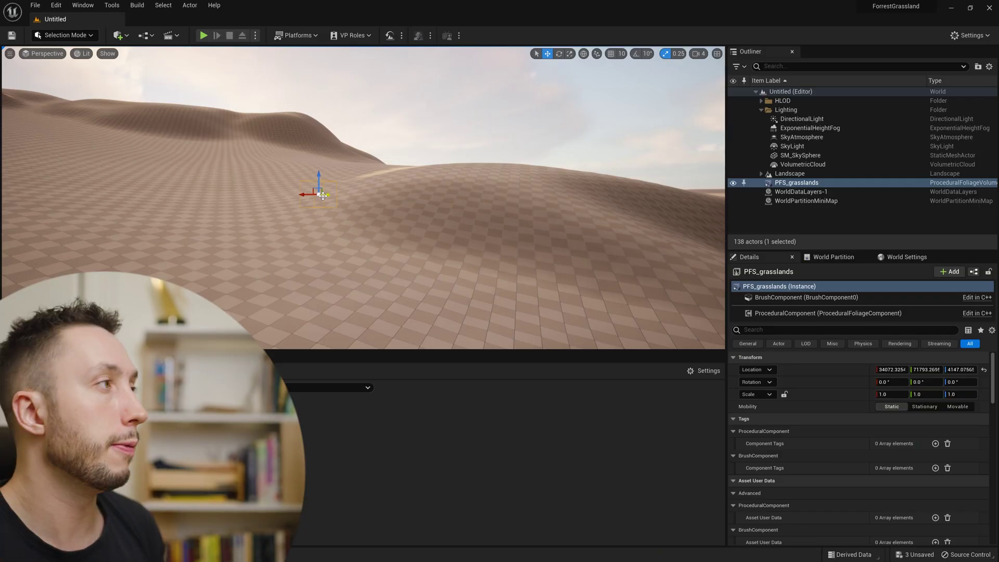
{"action": "key", "text": "r"}
{"action": "left_click_drag", "start_coordinate": [319, 194], "coordinate": [315, 204]}
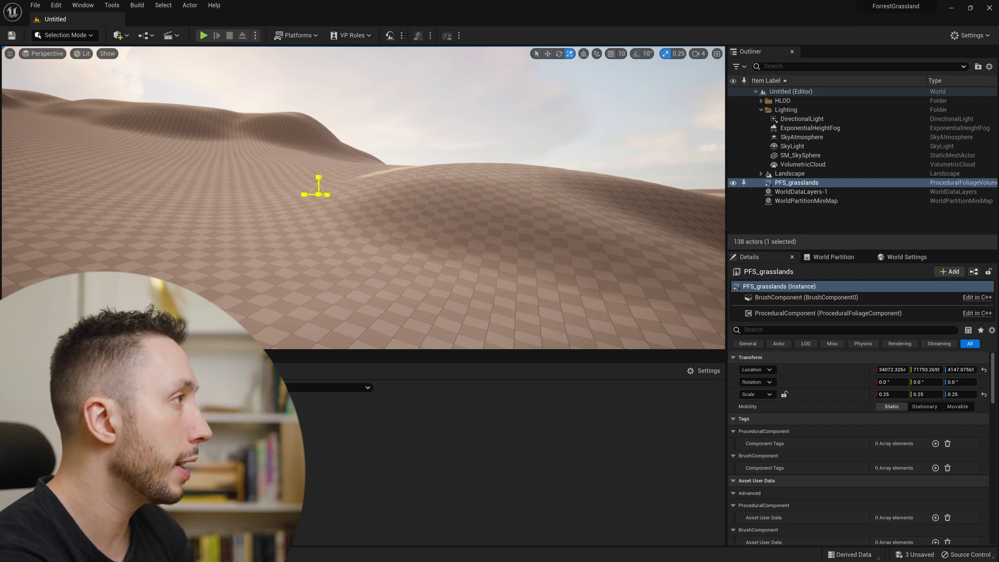
{"action": "left_click_drag", "start_coordinate": [318, 193], "coordinate": [337, 176]}
Step: Lower the foliage volume to a Z location of about 3656 and scale it uniformly to about 25.75
{"action": "key", "text": "w"}
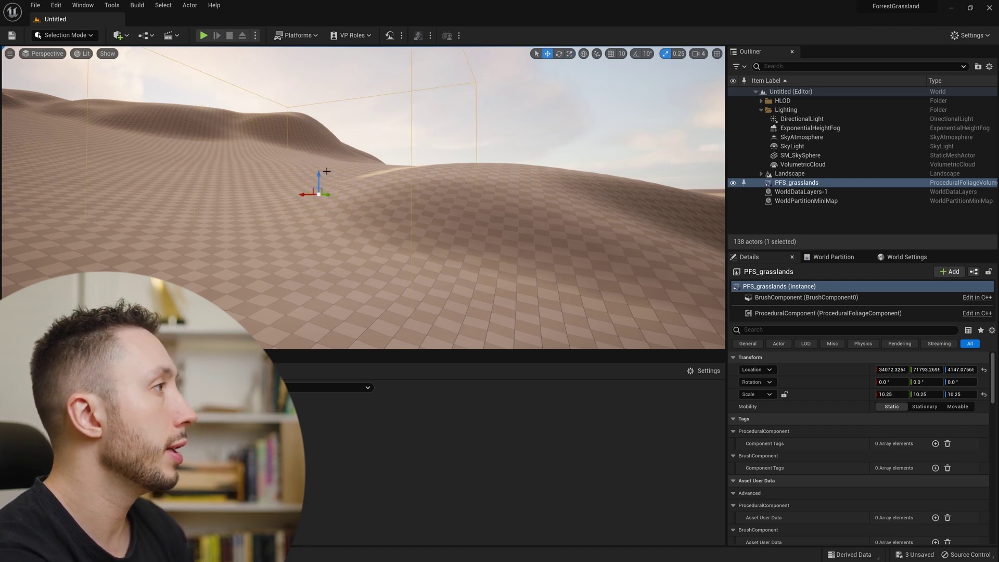
{"action": "key", "text": "e"}
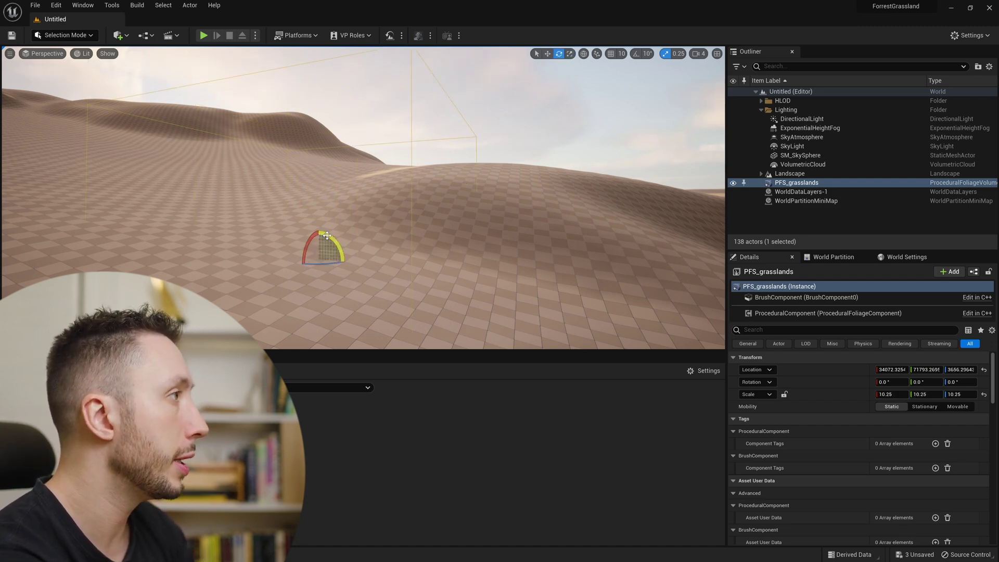
{"action": "key", "text": "r"}
{"action": "left_click_drag", "start_coordinate": [319, 251], "coordinate": [310, 261]}
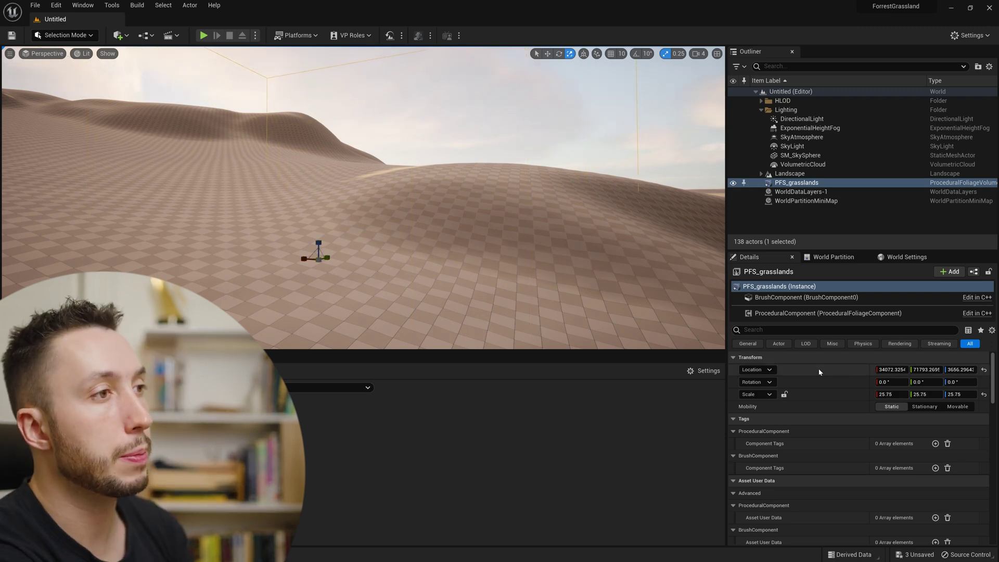
Step: Resimulate the PFS_grasslands volume to spawn the grass across the landscape and inspect the scattered clumps
{"action": "scroll", "coordinate": [846, 438], "scroll_direction": "down", "scroll_amount": 10}
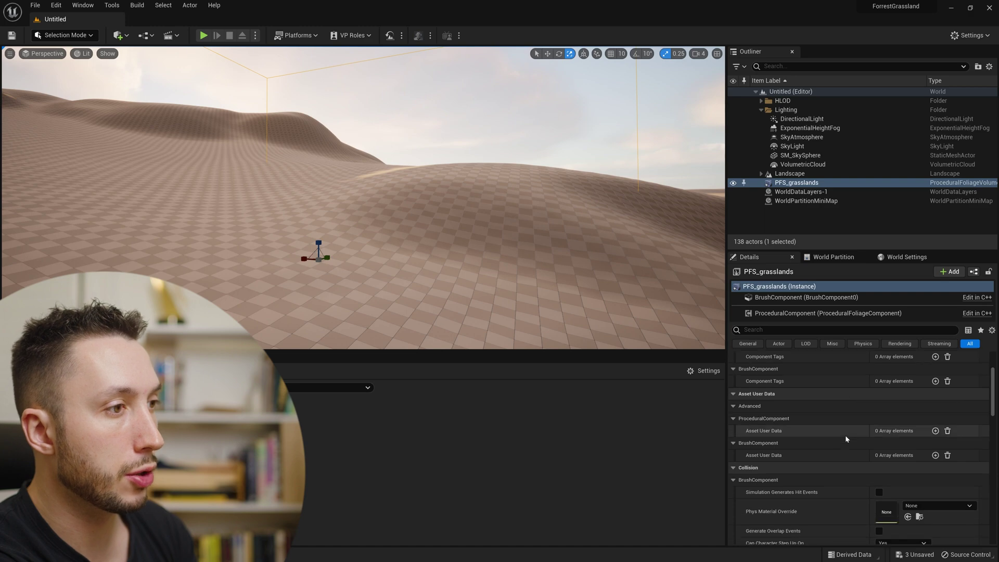
{"action": "scroll", "coordinate": [846, 437], "scroll_direction": "down", "scroll_amount": 6}
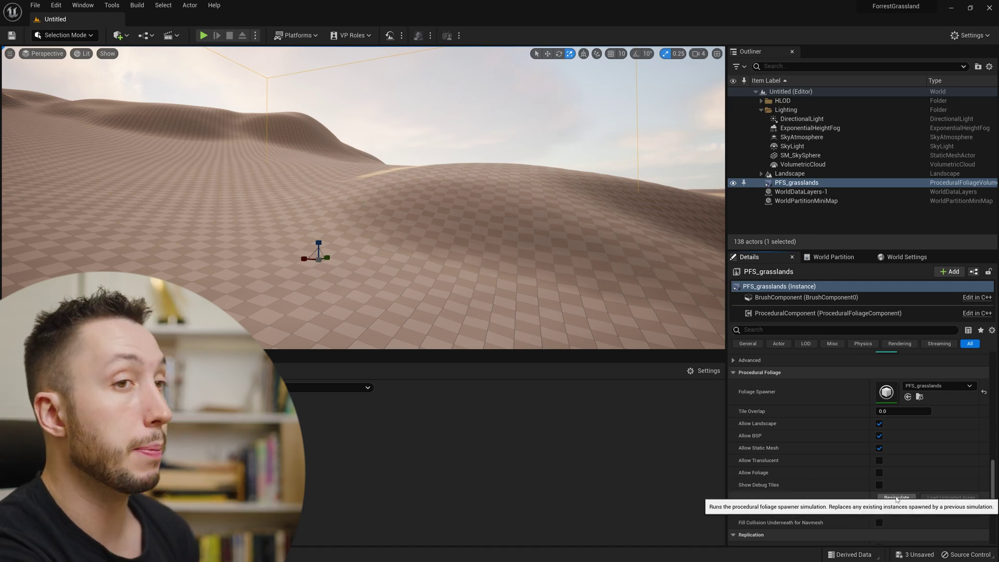
{"action": "left_click", "coordinate": [897, 498]}
{"action": "left_click", "coordinate": [415, 120]}
{"action": "key", "text": "f"}
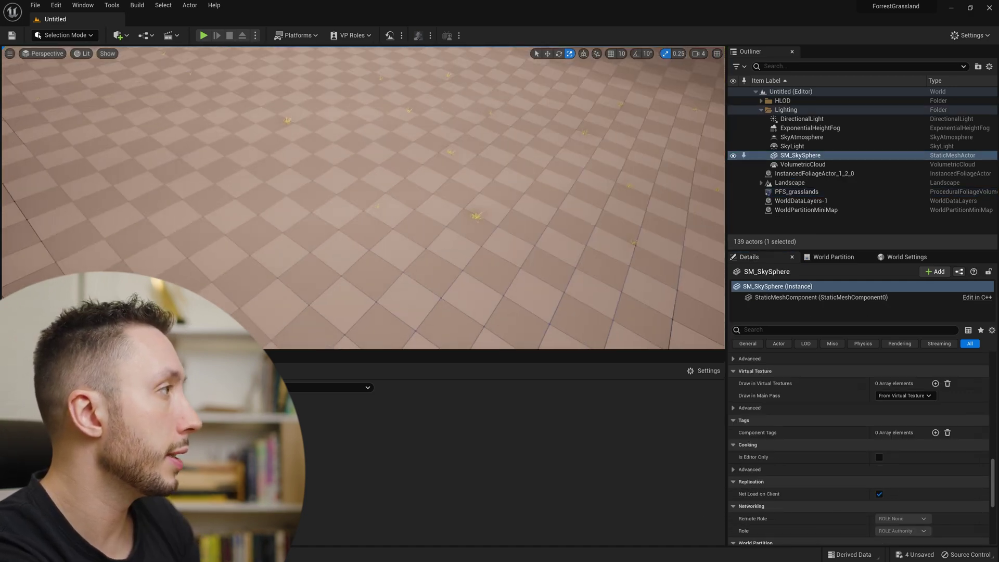
{"action": "scroll", "coordinate": [491, 189], "scroll_direction": "down", "scroll_amount": 10}
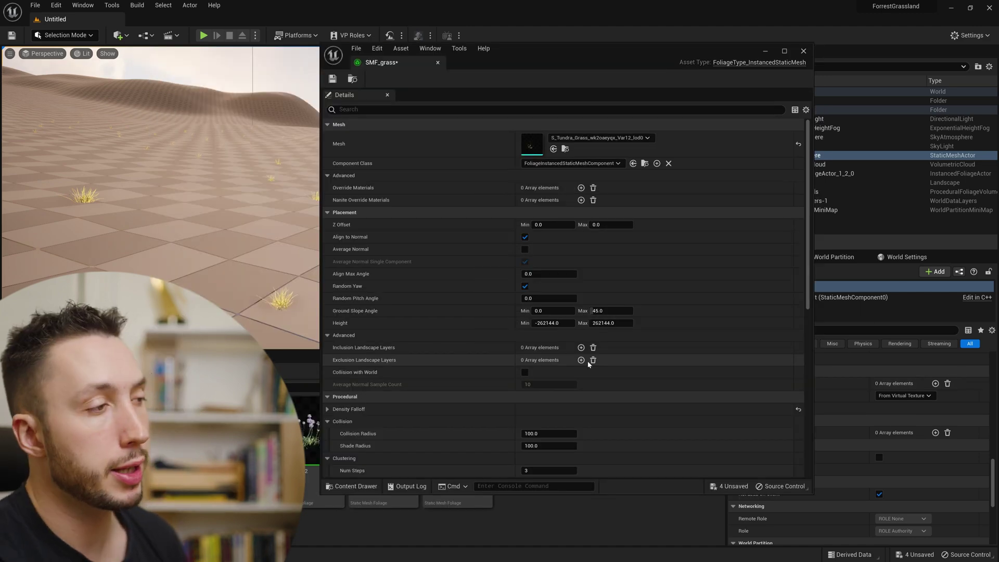
Step: Set both the Collision Radius and the Shade Radius of the SMF_grass foliage type to 1
{"action": "scroll", "coordinate": [588, 361], "scroll_direction": "down", "scroll_amount": 10}
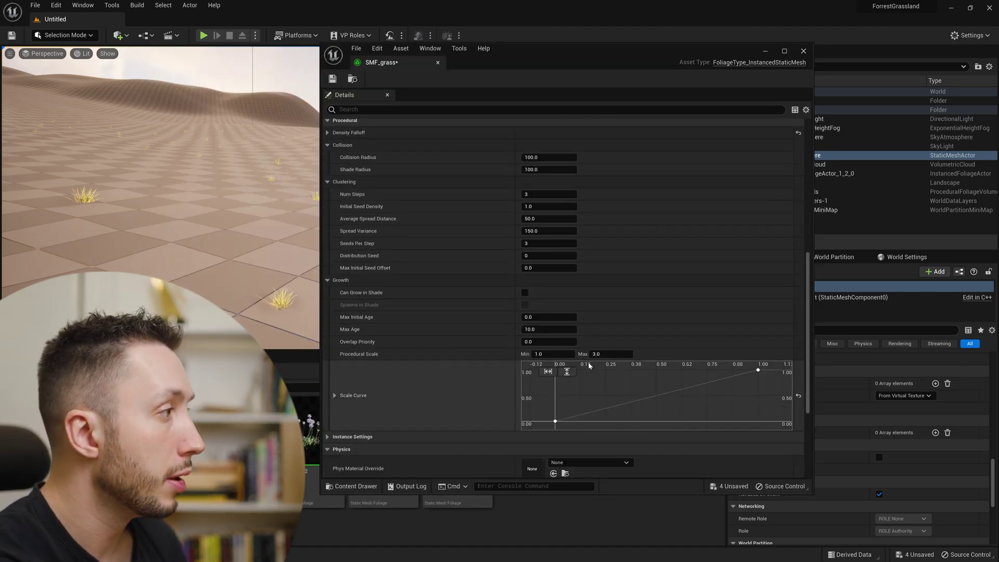
{"action": "left_click", "coordinate": [372, 238]}
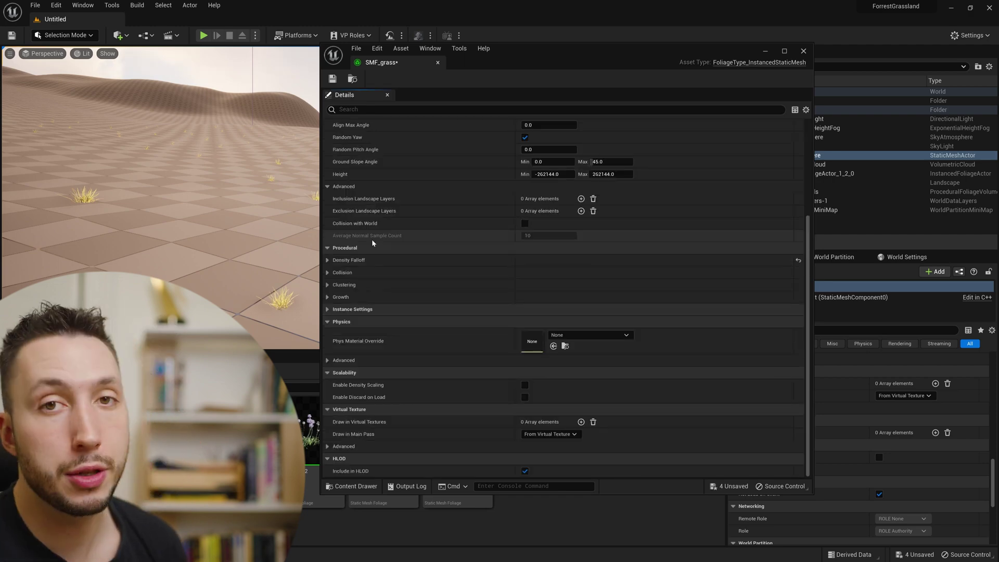
{"action": "left_click", "coordinate": [327, 273]}
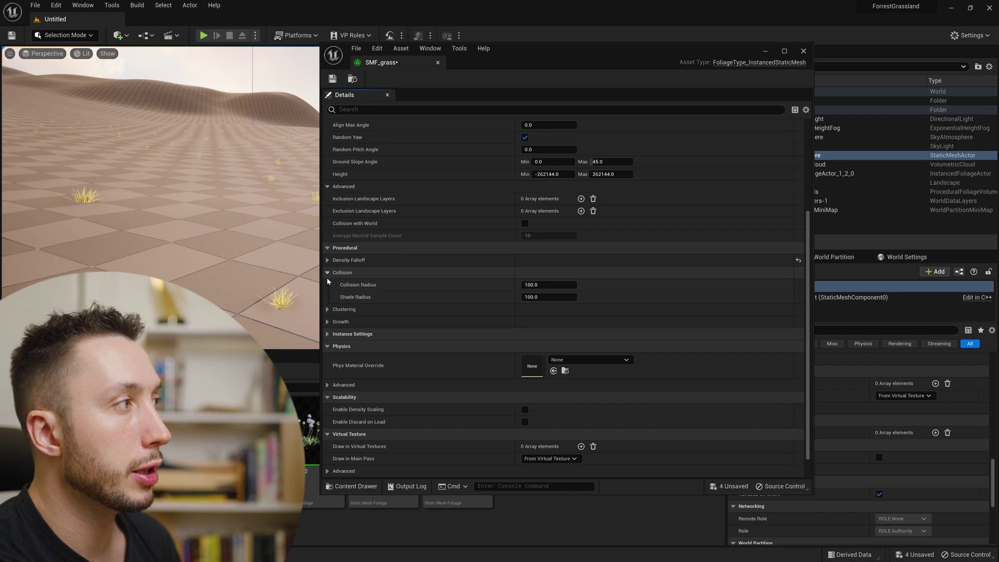
{"action": "left_click", "coordinate": [327, 309]}
{"action": "left_click", "coordinate": [330, 408]}
{"action": "scroll", "coordinate": [437, 383], "scroll_direction": "down", "scroll_amount": 3}
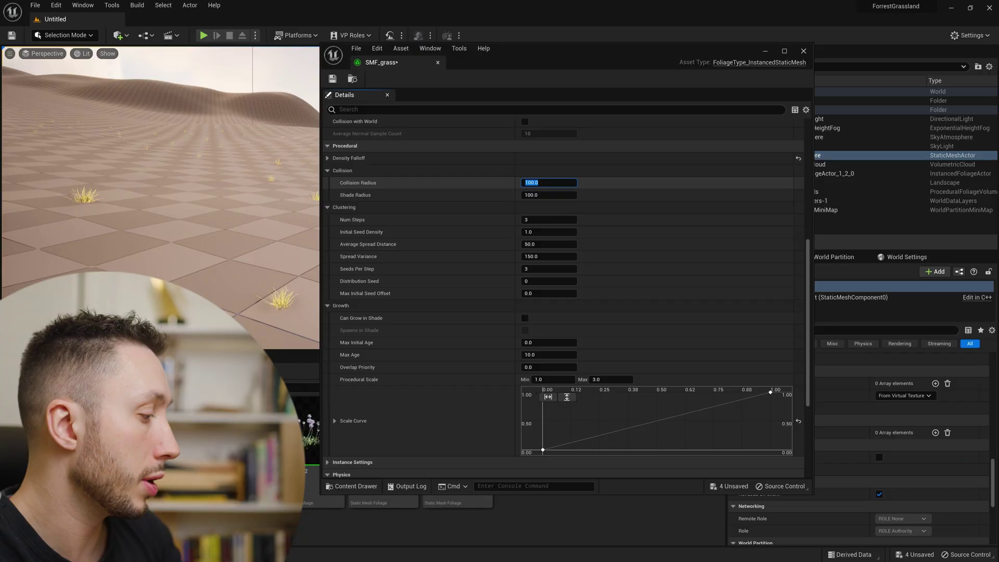
{"action": "type", "text": "11"}
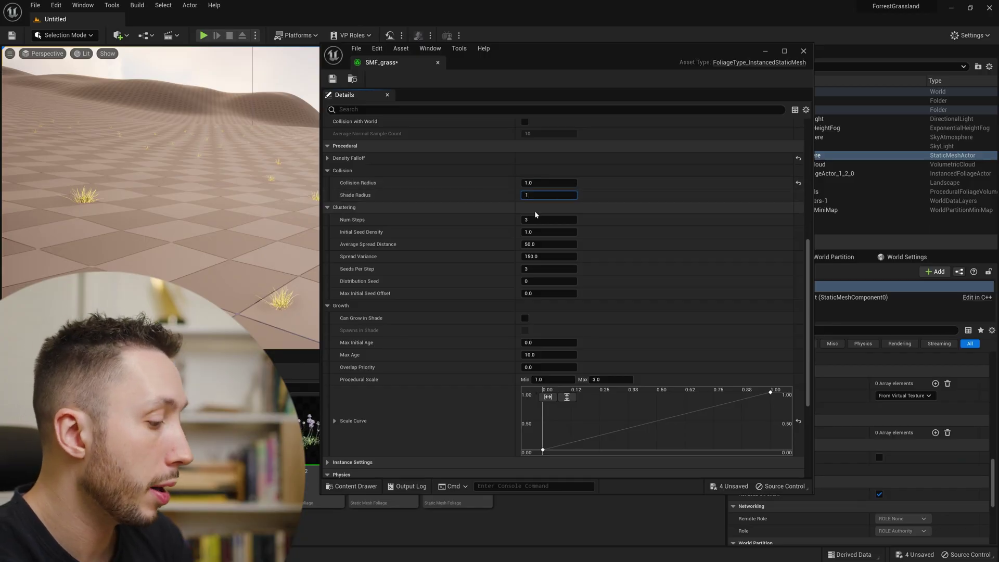
{"action": "key", "text": "Return"}
Step: Resimulate the PFS_grasslands volume with the smaller radii and inspect the grass distribution on the landscape
{"action": "left_click_drag", "start_coordinate": [669, 66], "coordinate": [648, 77]}
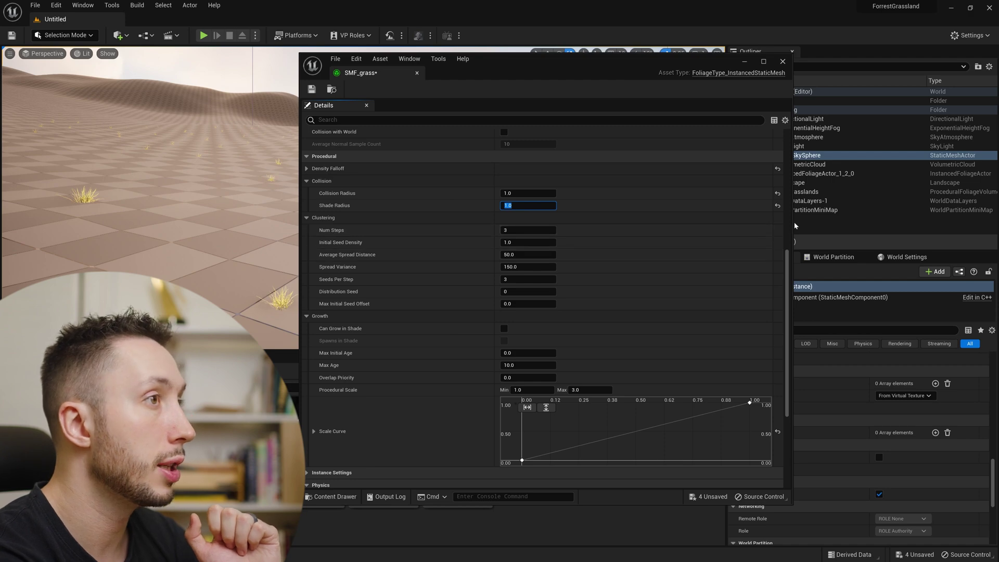
{"action": "left_click_drag", "start_coordinate": [792, 223], "coordinate": [696, 221]}
{"action": "left_click", "coordinate": [817, 191]}
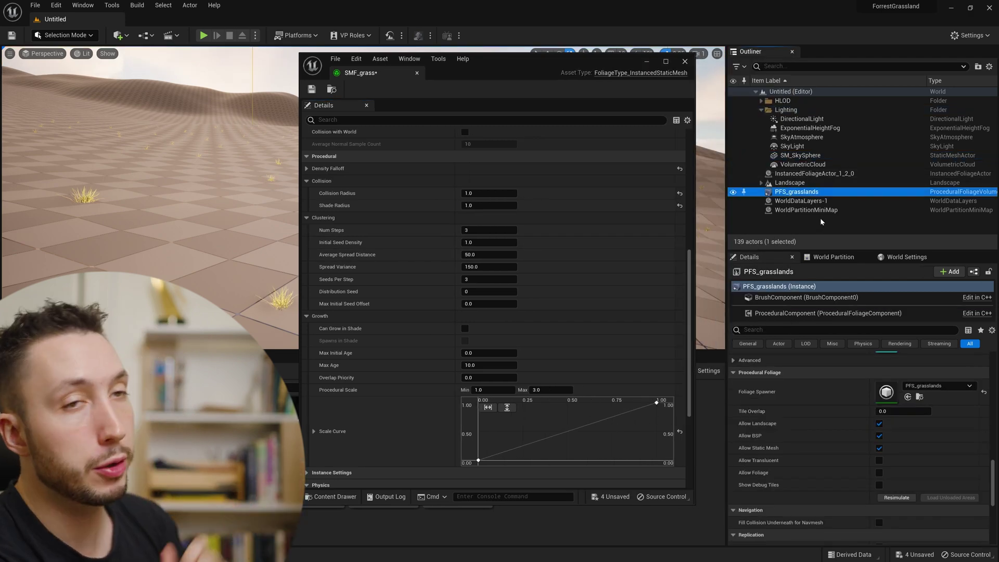
{"action": "left_click", "coordinate": [896, 498]}
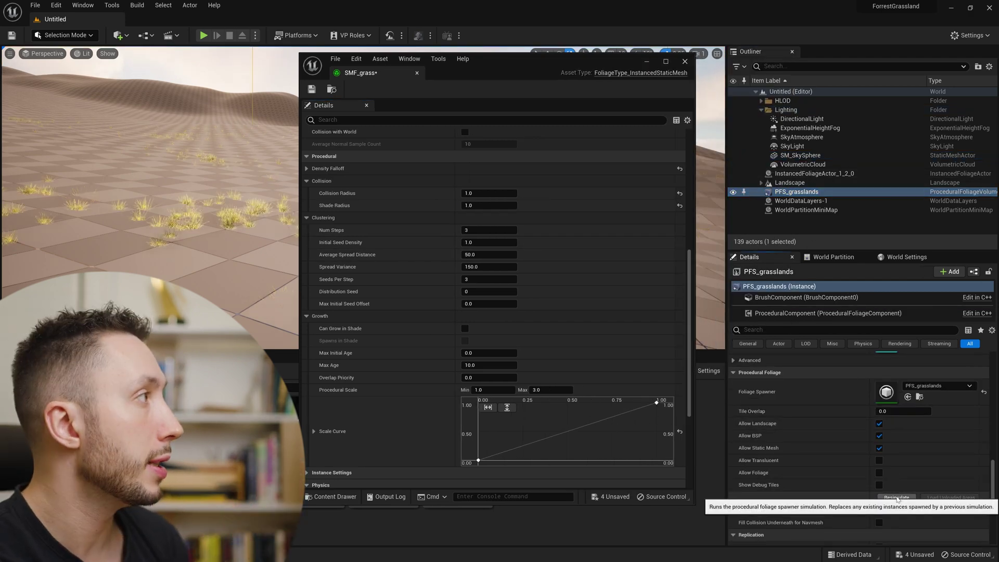
{"action": "left_click_drag", "start_coordinate": [549, 89], "coordinate": [798, 102]}
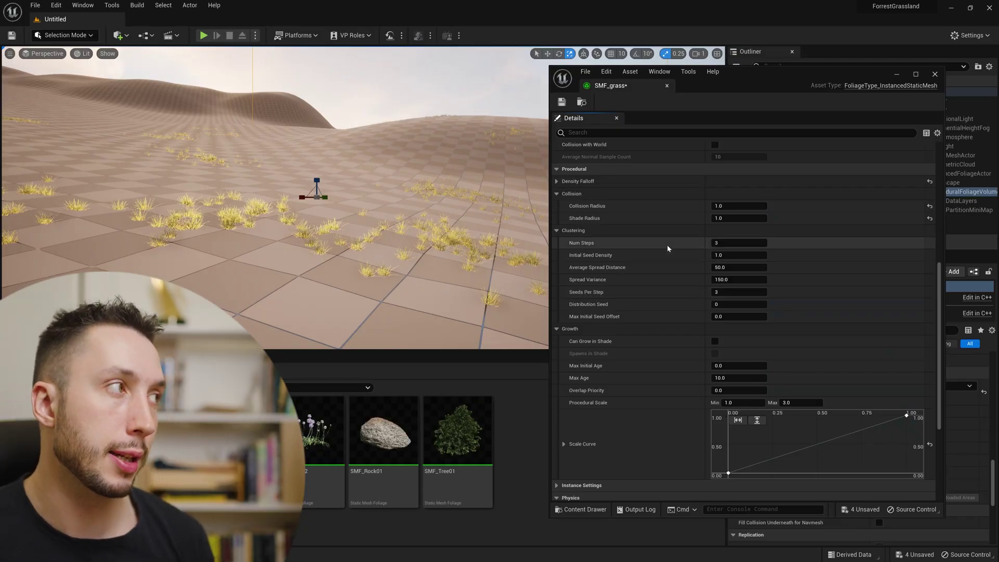
{"action": "left_click", "coordinate": [447, 240]}
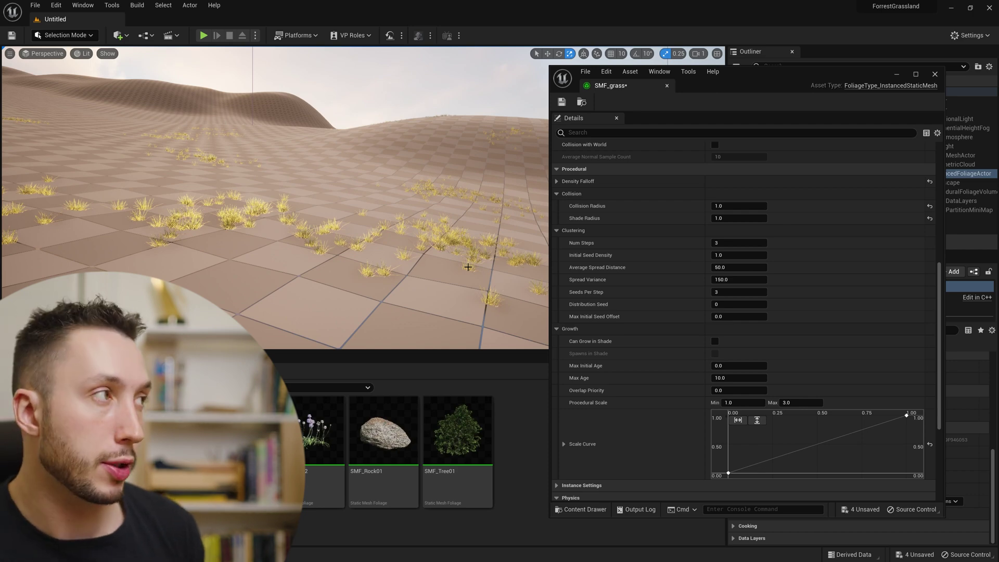
{"action": "right_click_drag", "start_coordinate": [456, 269], "coordinate": [406, 259]}
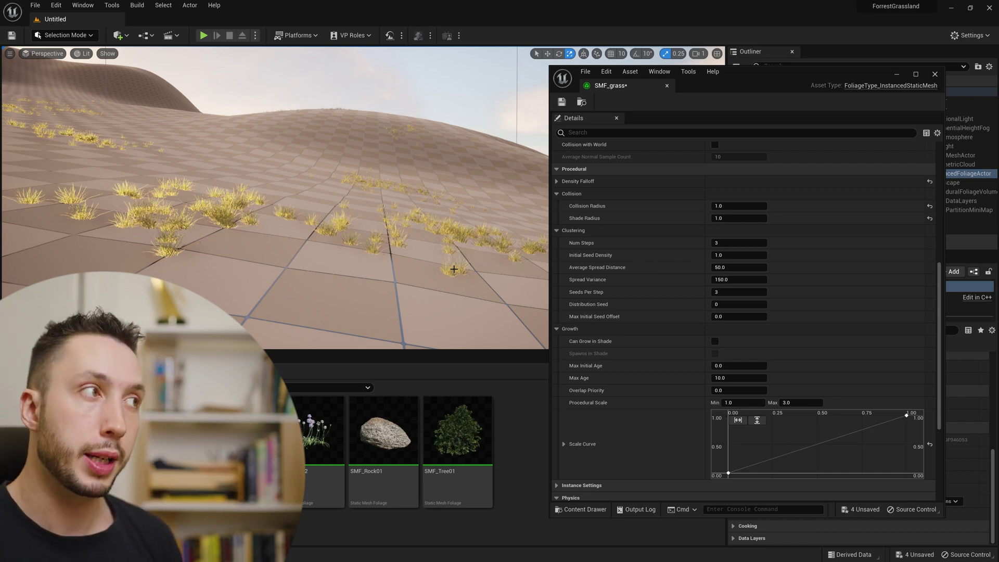
Step: Try an Initial Seed Density of 10 for SMF_grass with a resimulation, then reset it to 1 and resimulate
{"action": "left_click", "coordinate": [727, 255]}
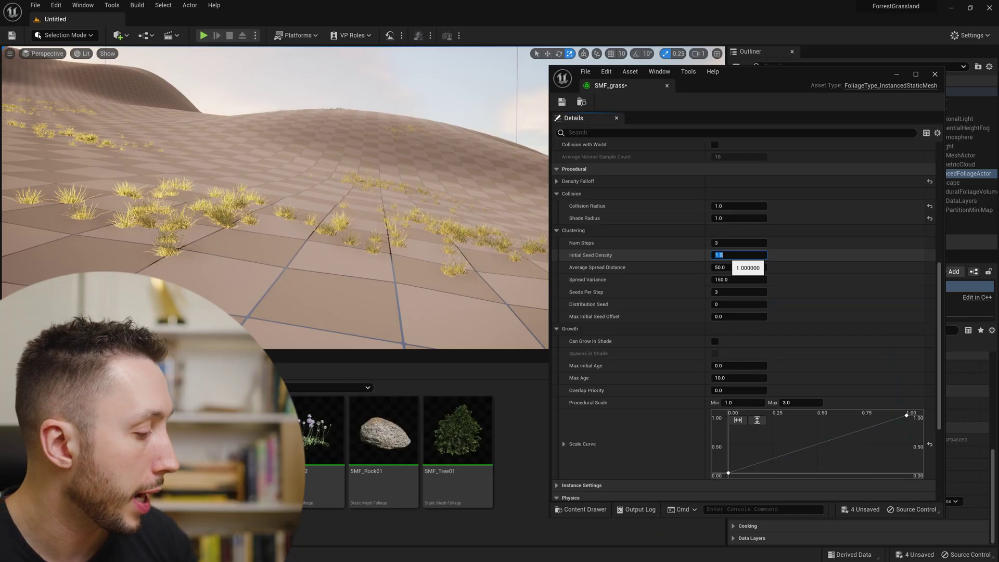
{"action": "key", "text": "Return"}
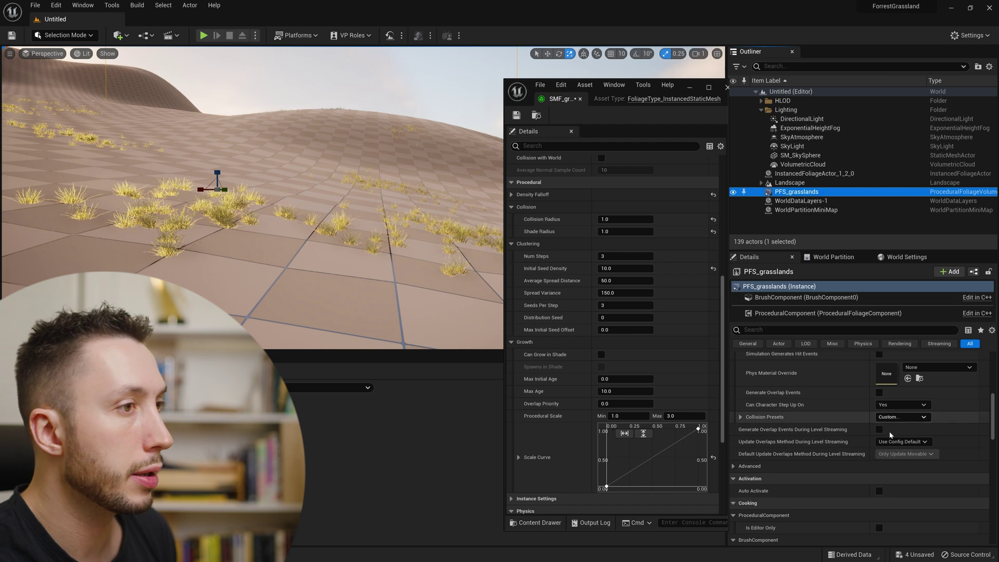
{"action": "scroll", "coordinate": [845, 458], "scroll_direction": "down", "scroll_amount": 5}
{"action": "scroll", "coordinate": [844, 458], "scroll_direction": "down", "scroll_amount": 3}
{"action": "left_click", "coordinate": [897, 476]}
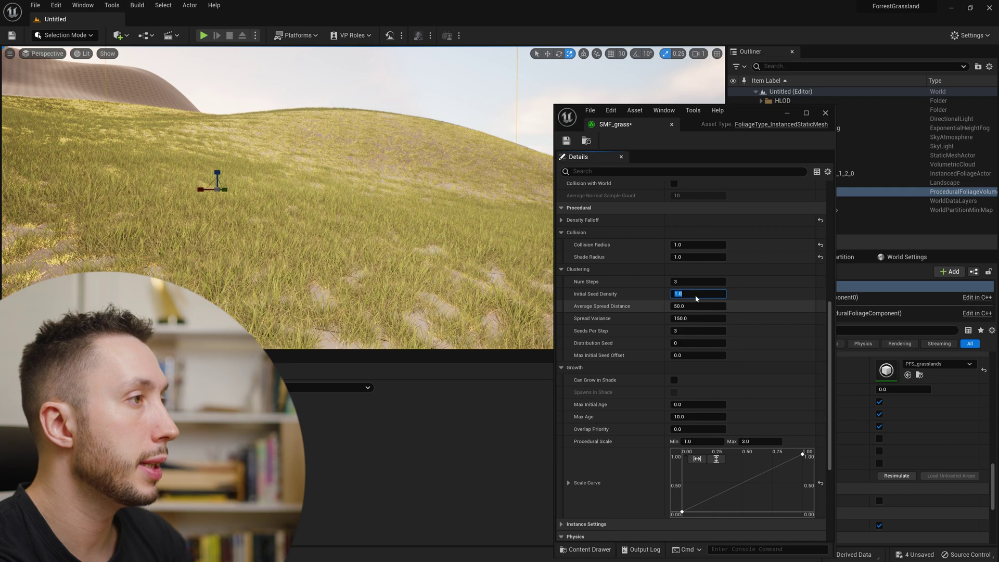
{"action": "left_click", "coordinate": [896, 476]}
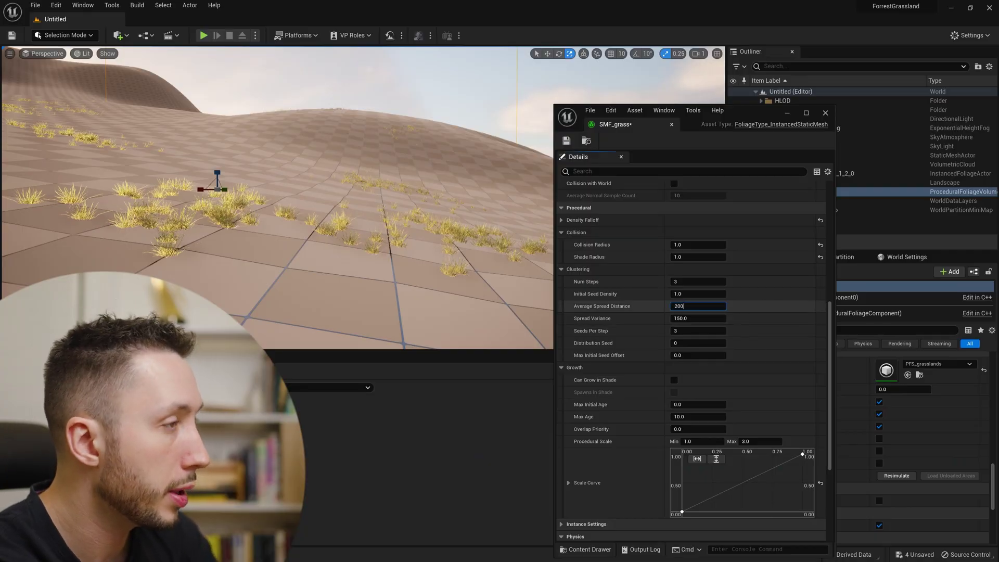
Step: Set the Average Spread Distance of SMF_grass to 200 and resimulate the PFS_grasslands volume
{"action": "key", "text": "Return"}
{"action": "left_click", "coordinate": [896, 475]}
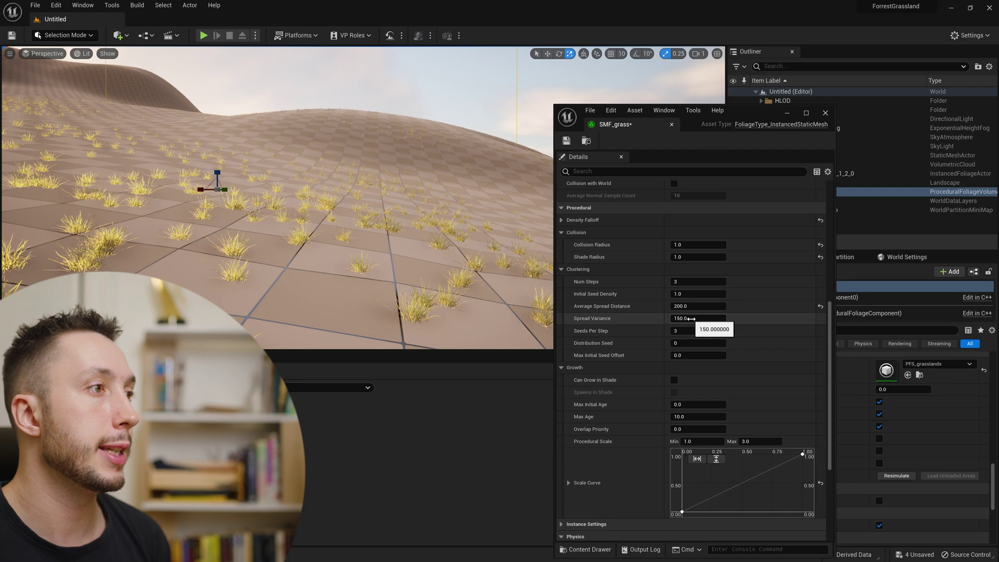
Step: Enable Can Grow in Shade and Spawns in Shade for SMF_grass and set its Initial Seed Density to 3
{"action": "left_click", "coordinate": [690, 281]}
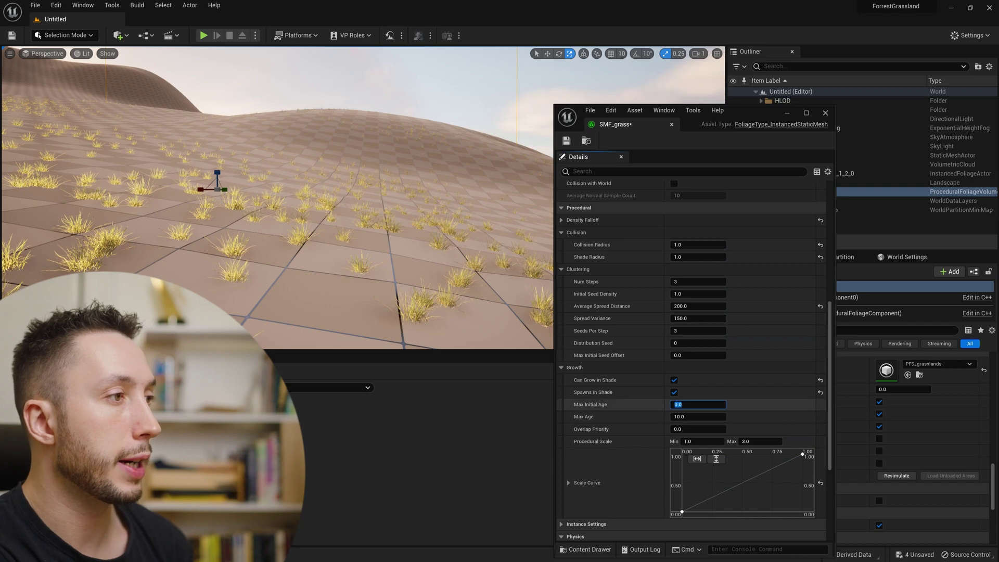
{"action": "left_click", "coordinate": [697, 405]}
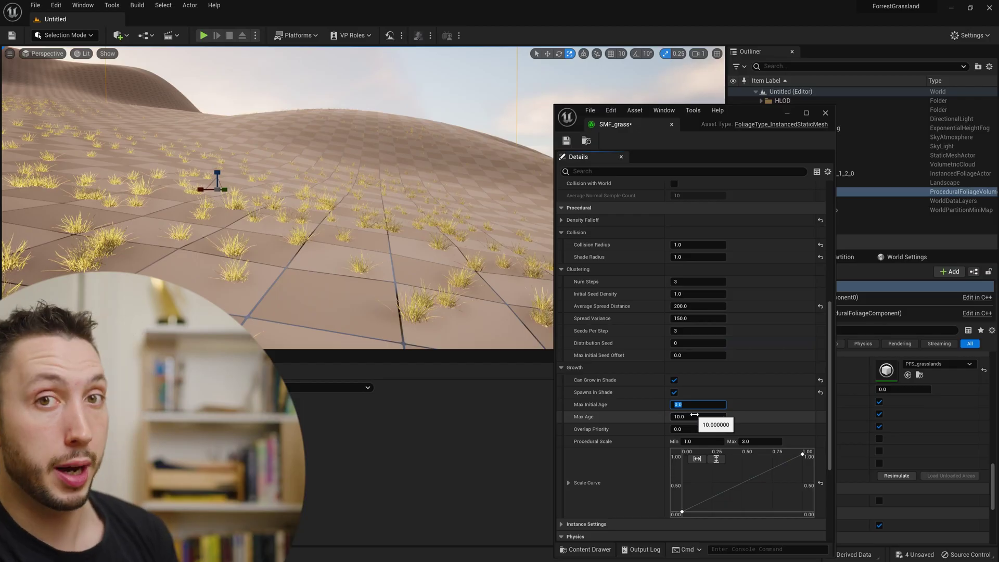
{"action": "mouse_move", "coordinate": [750, 481]}
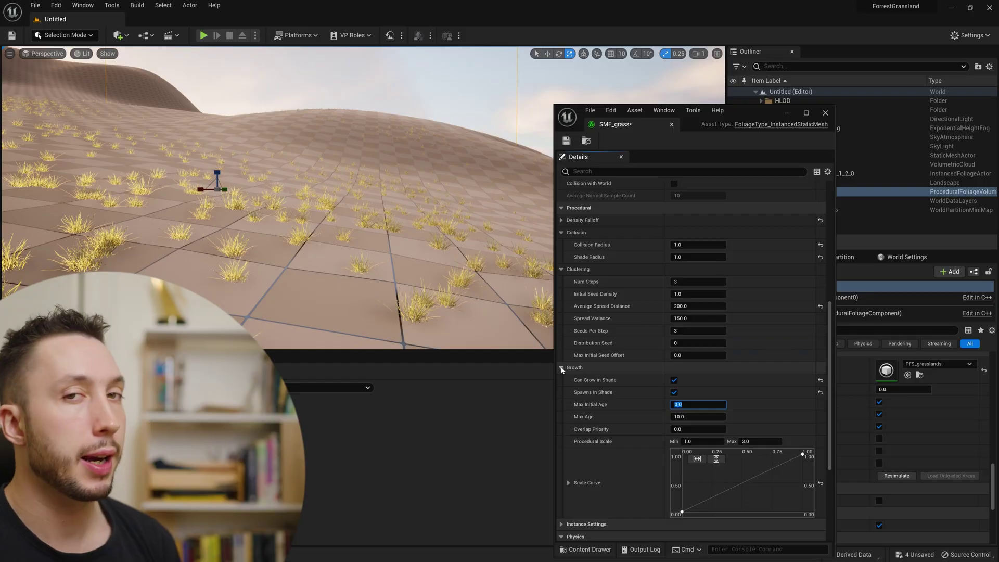
{"action": "left_click", "coordinate": [698, 294]}
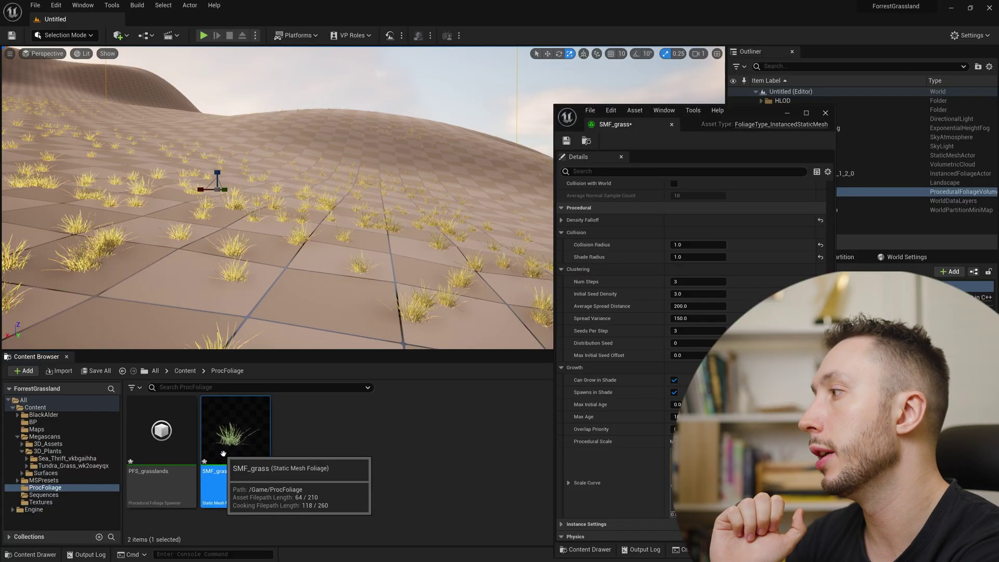
Step: Duplicate the SMF_grass foliage type in the ProcFoliage folder and name the copy SMF_flowers
{"action": "right_click", "coordinate": [229, 456]}
{"action": "left_click", "coordinate": [286, 288]}
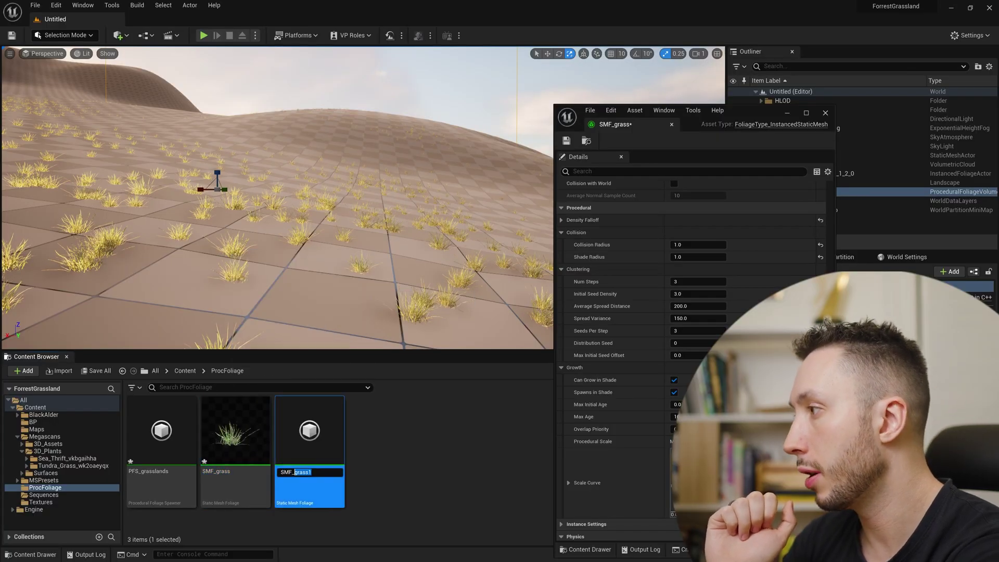
{"action": "type", "text": "SMF_flowers"}
{"action": "key", "text": "Return"}
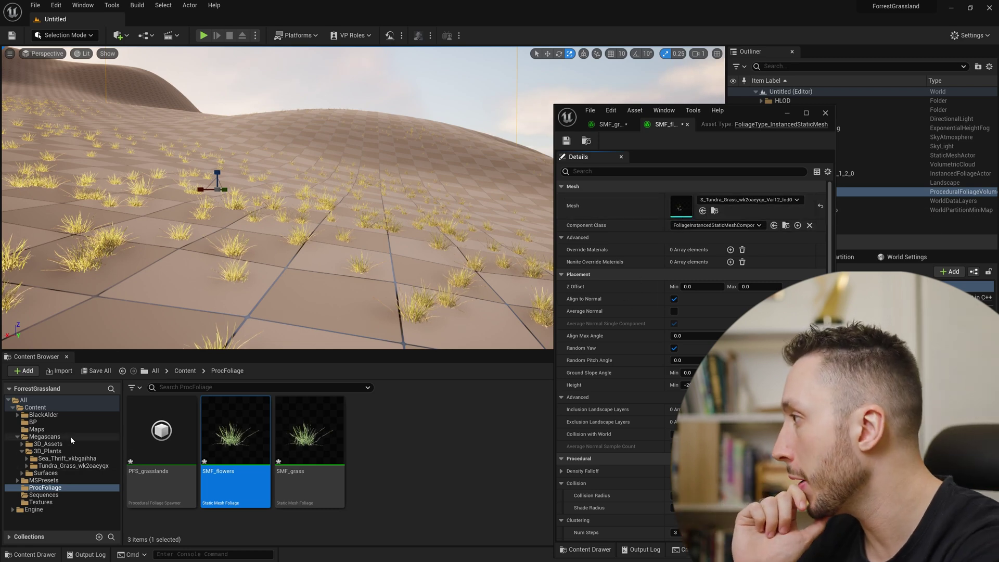
Step: Assign the Megascans mesh S_Sea_Thrift_vkbgaihha_Var1_lod0 to the SMF_flowers foliage type
{"action": "left_click", "coordinate": [66, 459]}
{"action": "left_click", "coordinate": [491, 445]}
{"action": "left_click_drag", "start_coordinate": [491, 445], "coordinate": [708, 211]}
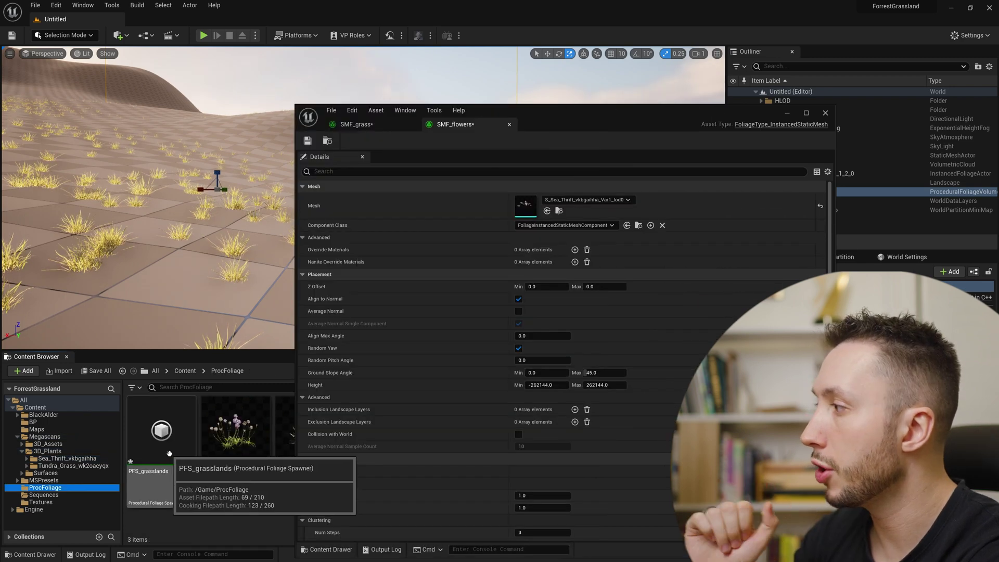
Step: Add a second foliage type element to the PFS_grasslands spawner and assign SMF_flowers to it
{"action": "double_click", "coordinate": [183, 439]}
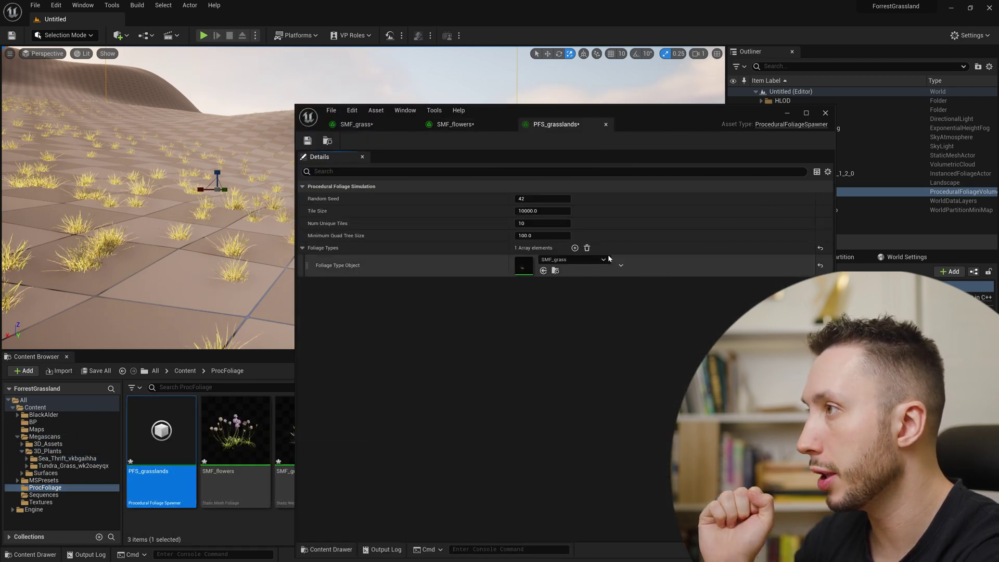
{"action": "left_click", "coordinate": [574, 248]}
{"action": "left_click_drag", "start_coordinate": [255, 442], "coordinate": [527, 293]}
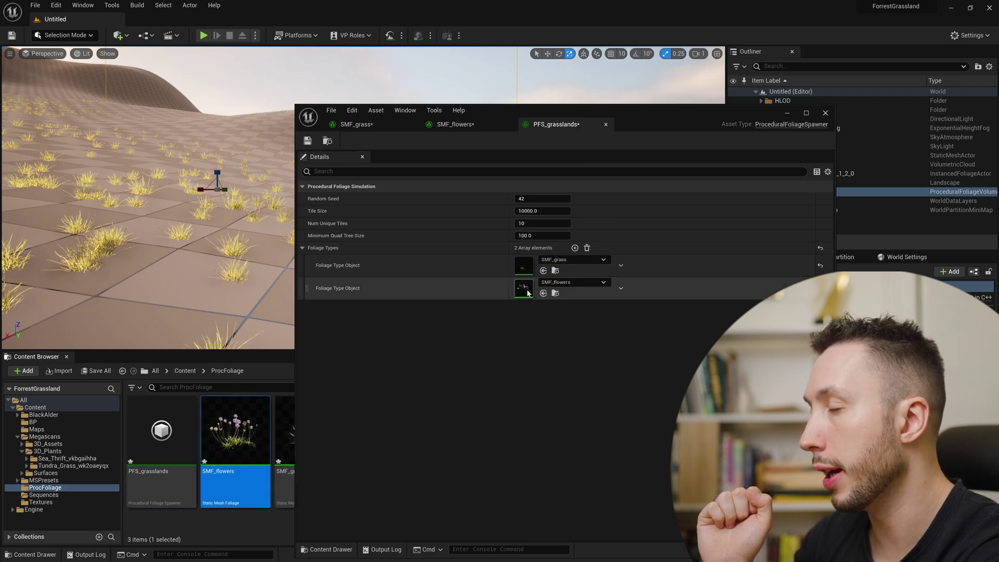
Step: Set the Average Spread Distance of SMF_flowers to 50 and its Initial Seed Density to 1
{"action": "double_click", "coordinate": [237, 440]}
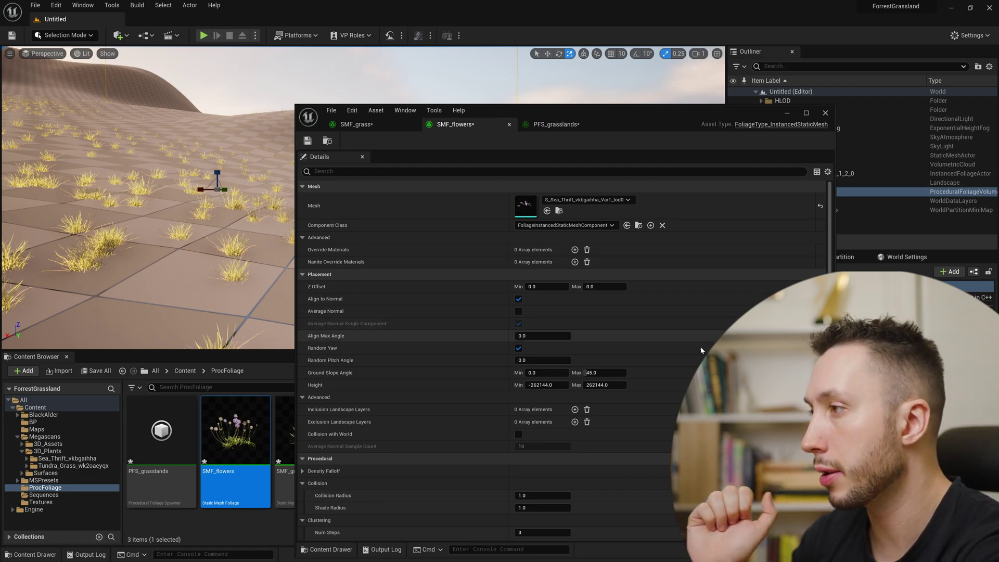
{"action": "scroll", "coordinate": [701, 335], "scroll_direction": "down", "scroll_amount": 8}
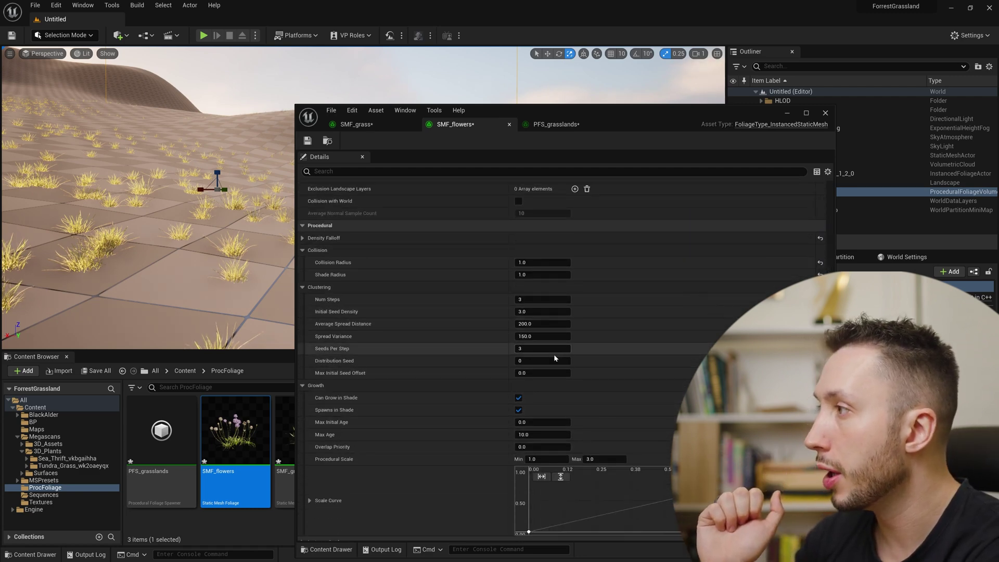
{"action": "left_click", "coordinate": [541, 324]}
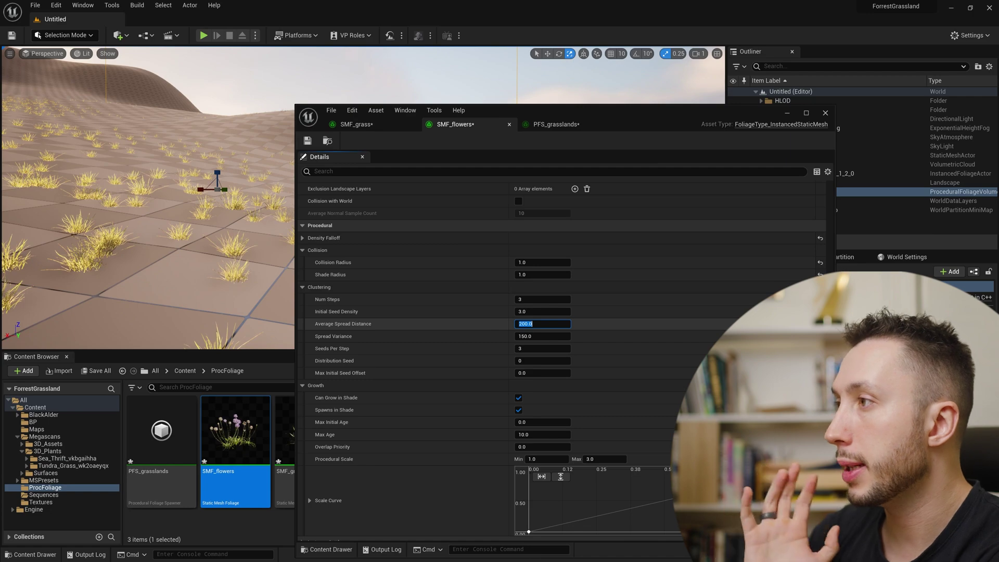
{"action": "type", "text": "50"}
{"action": "key", "text": "Return"}
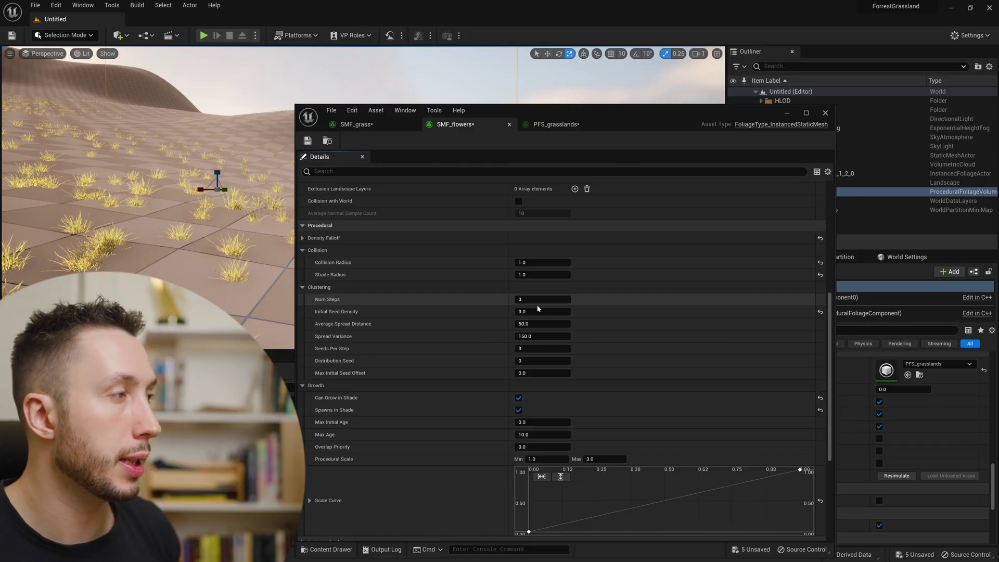
{"action": "left_click", "coordinate": [538, 309]}
{"action": "type", "text": "1"}
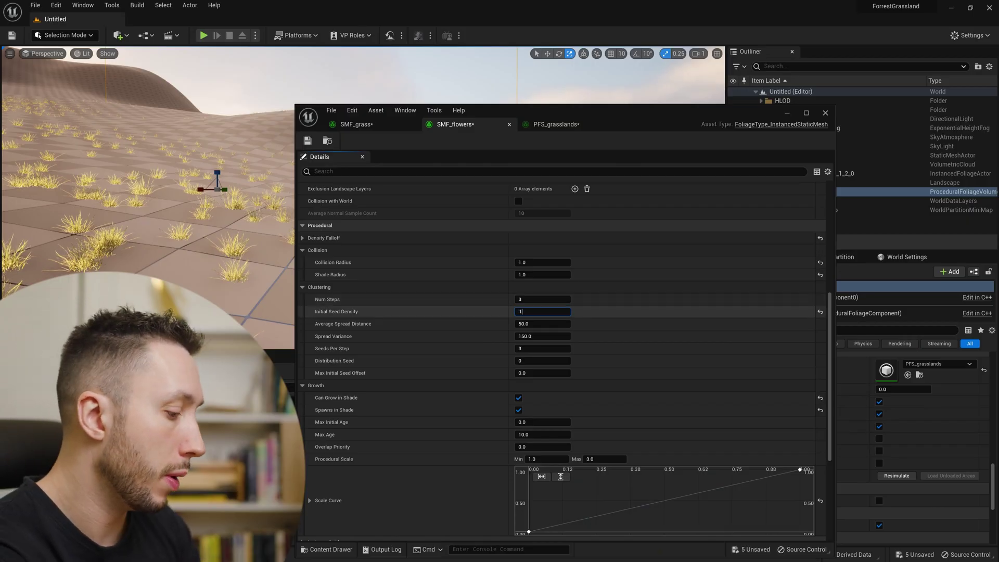
{"action": "key", "text": "Return"}
Step: Resimulate the PFS_grasslands volume to spawn the grass and flowers together across the landscape
{"action": "left_click", "coordinate": [830, 193]}
{"action": "left_click", "coordinate": [791, 193]}
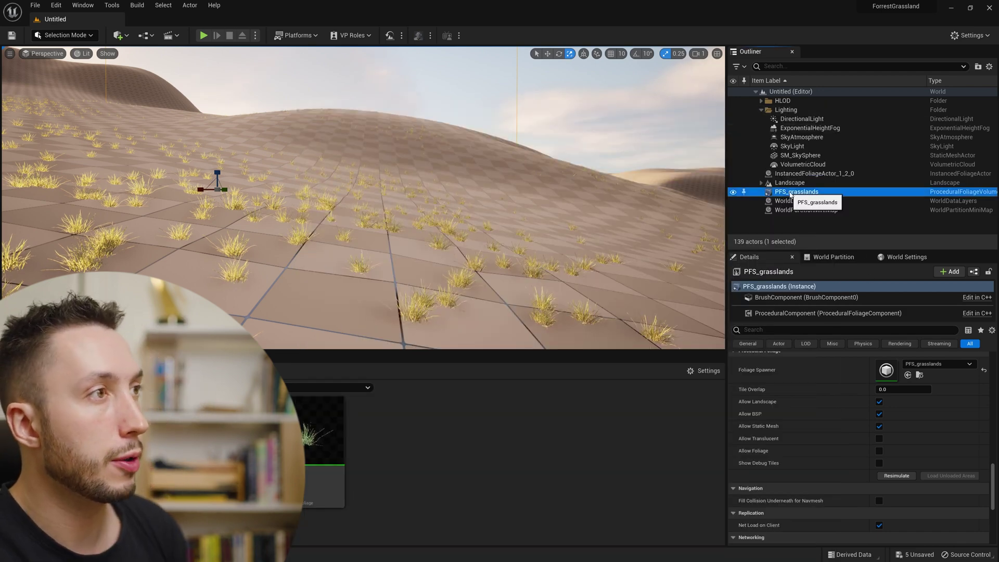
{"action": "left_click", "coordinate": [896, 476]}
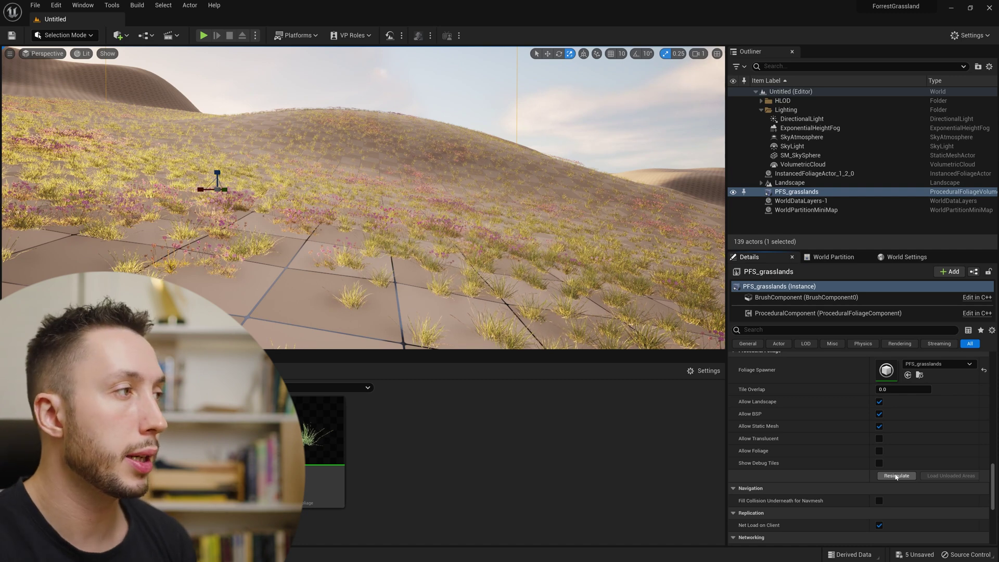
Step: Set the Initial Seed Density of SMF_grass to 6 and its Average Spread Distance to 100, and minimize the asset editor
{"action": "double_click", "coordinate": [315, 442]}
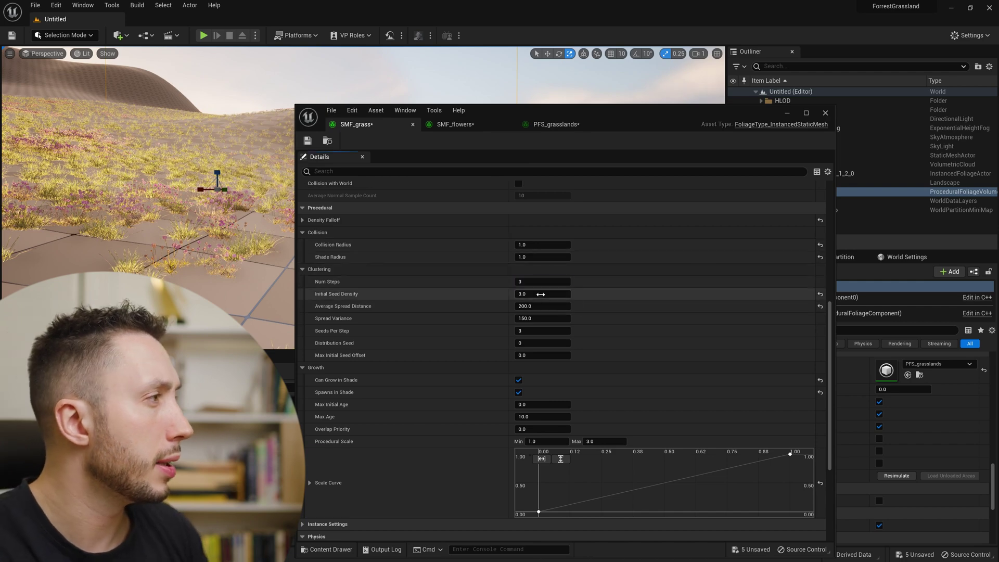
{"action": "key", "text": "Tab"}
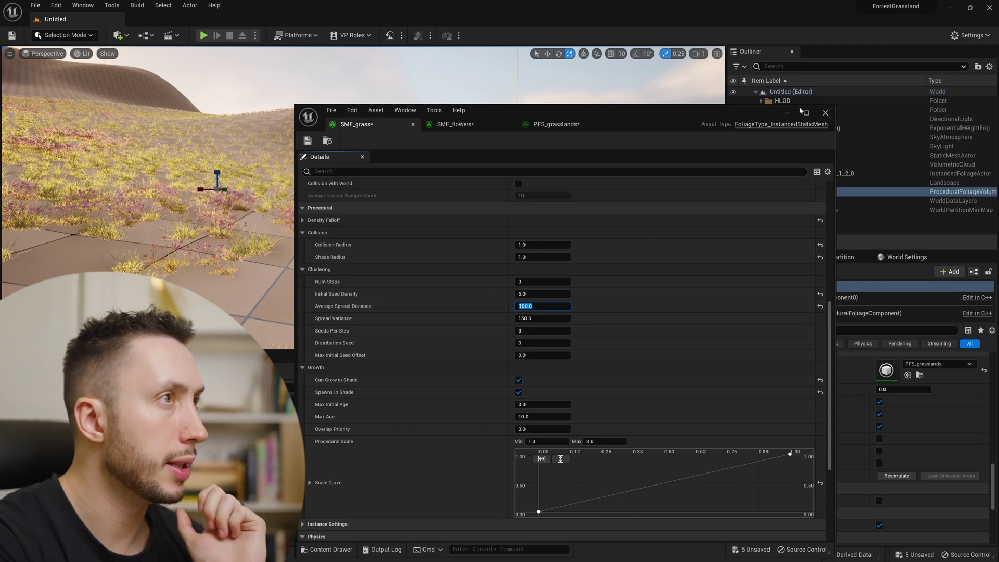
{"action": "left_click", "coordinate": [787, 113]}
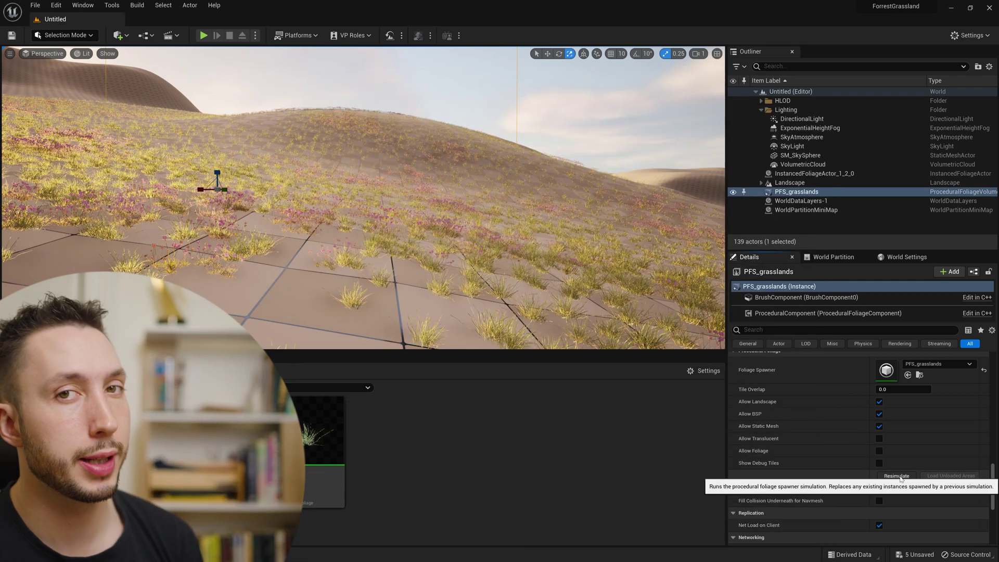
Step: Resimulate the PFS_grasslands volume with the updated SMF_grass density and spread settings
{"action": "left_click", "coordinate": [897, 476]}
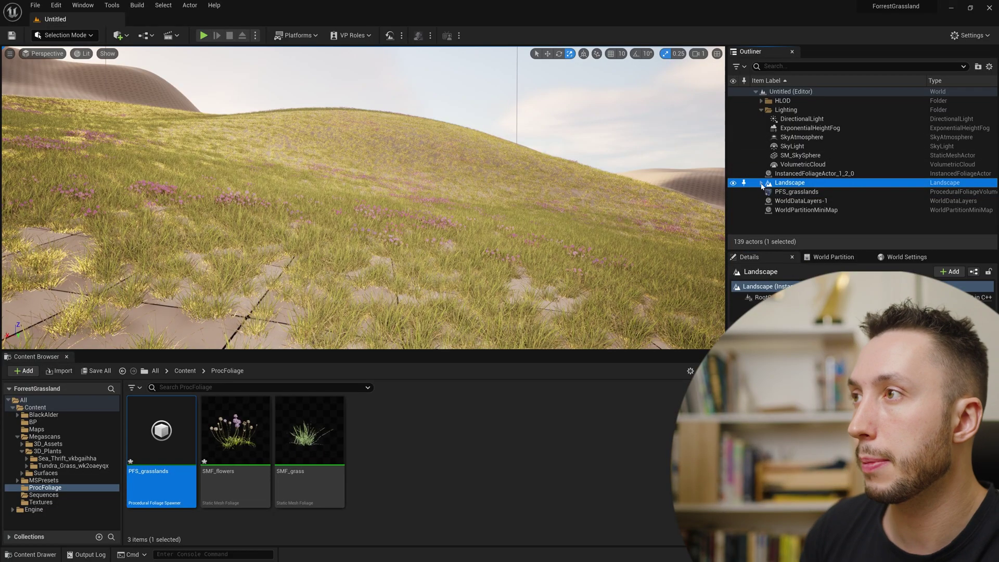
Step: Select all the landscape streaming proxies and locate the MI_Grass_pcciV0_4K material instance in the Megascans Surfaces folder
{"action": "left_click", "coordinate": [761, 184]}
{"action": "left_click", "coordinate": [53, 438]}
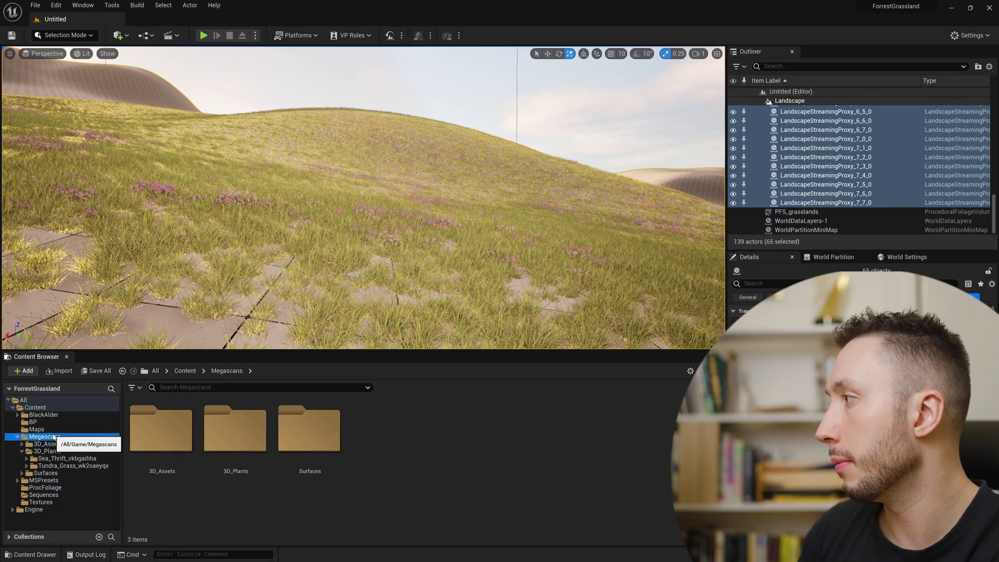
{"action": "double_click", "coordinate": [291, 426]}
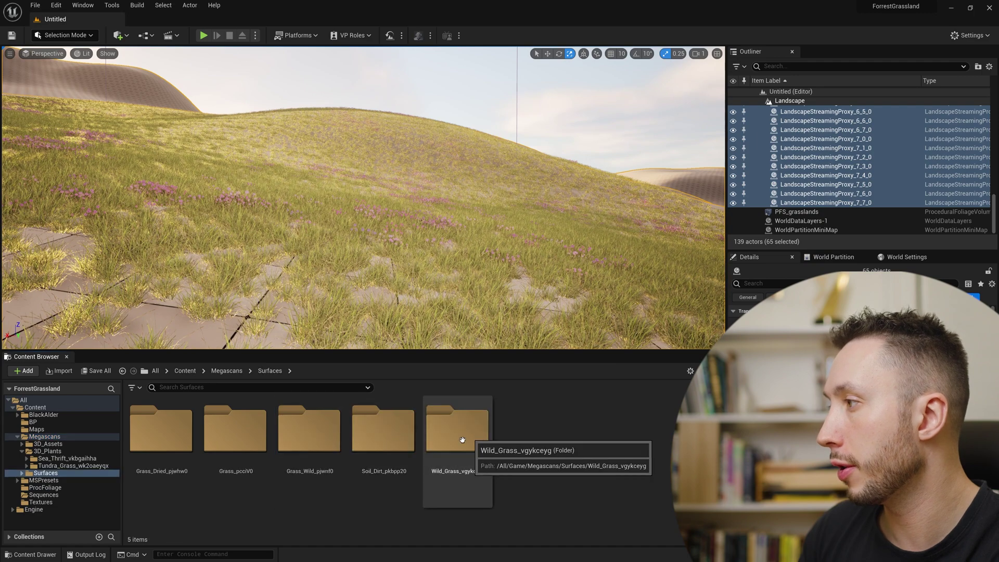
{"action": "double_click", "coordinate": [245, 436]}
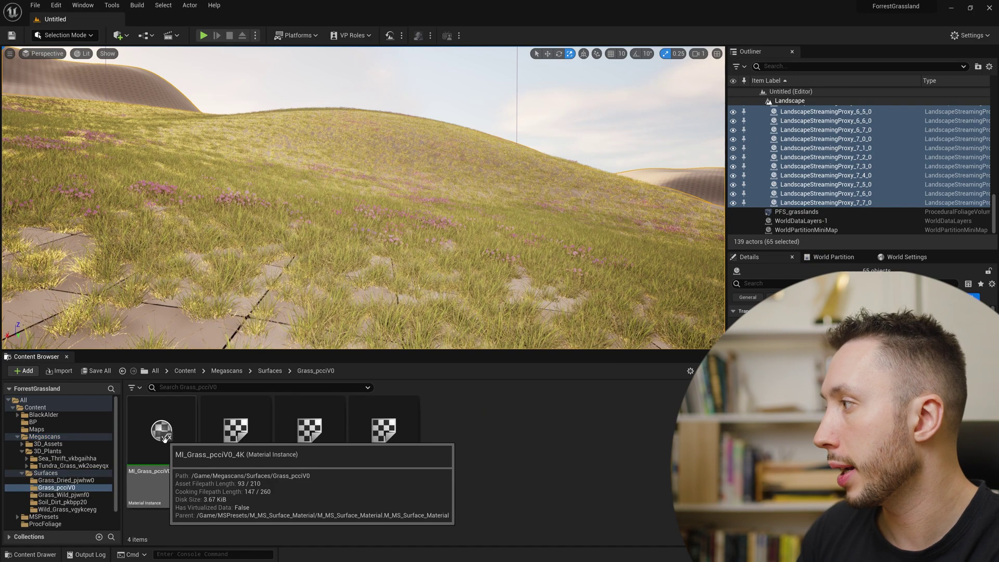
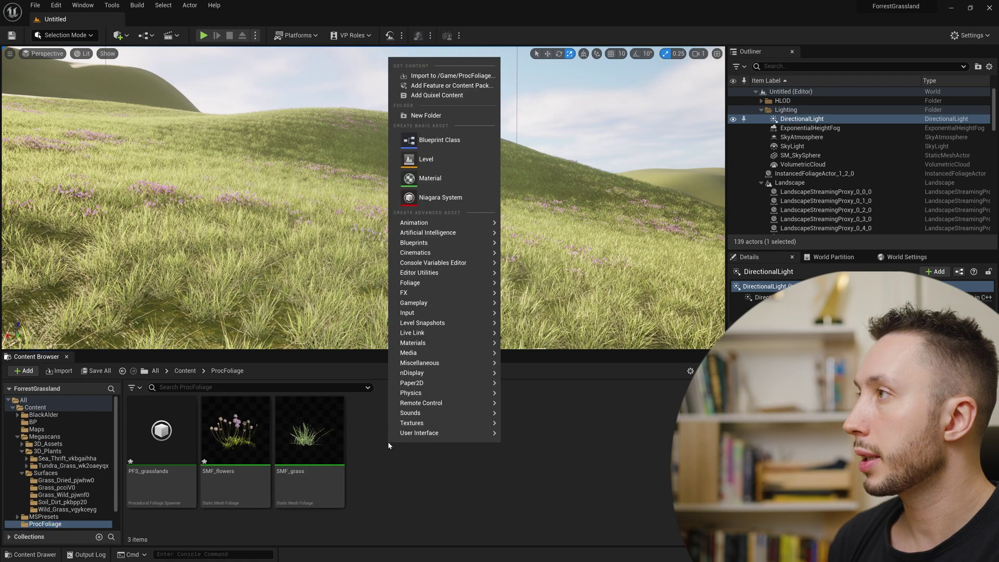
Step: Create a Static Mesh Foliage asset named SMF_tree in the ProcFoliage folder
{"action": "mouse_move", "coordinate": [488, 282]}
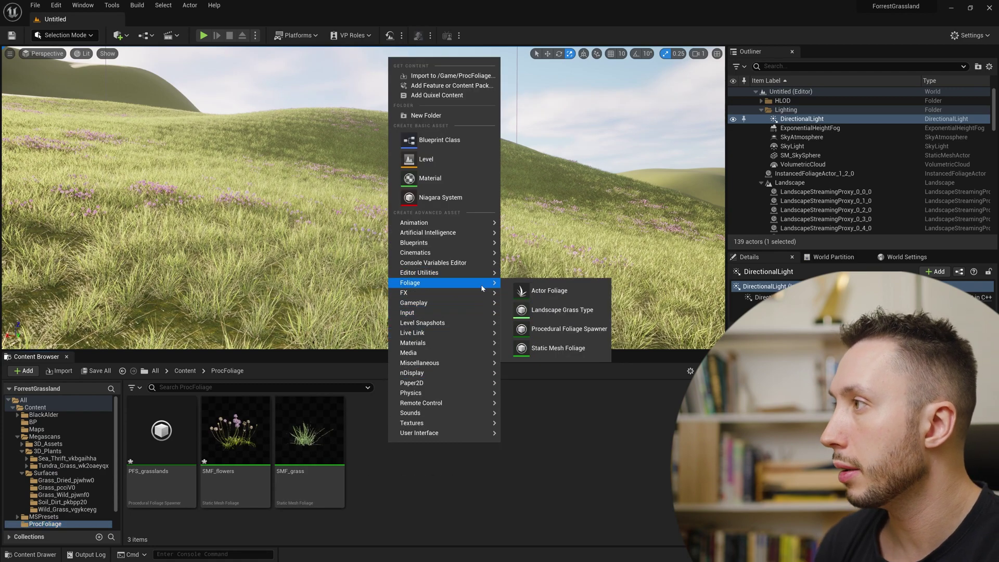
{"action": "left_click", "coordinate": [551, 347]}
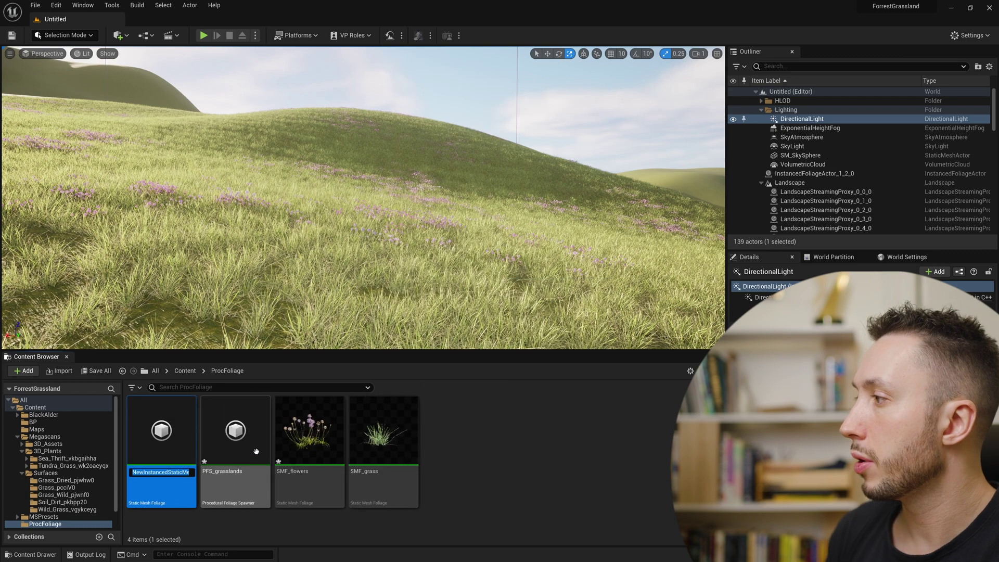
{"action": "type", "text": "SMF_tree"}
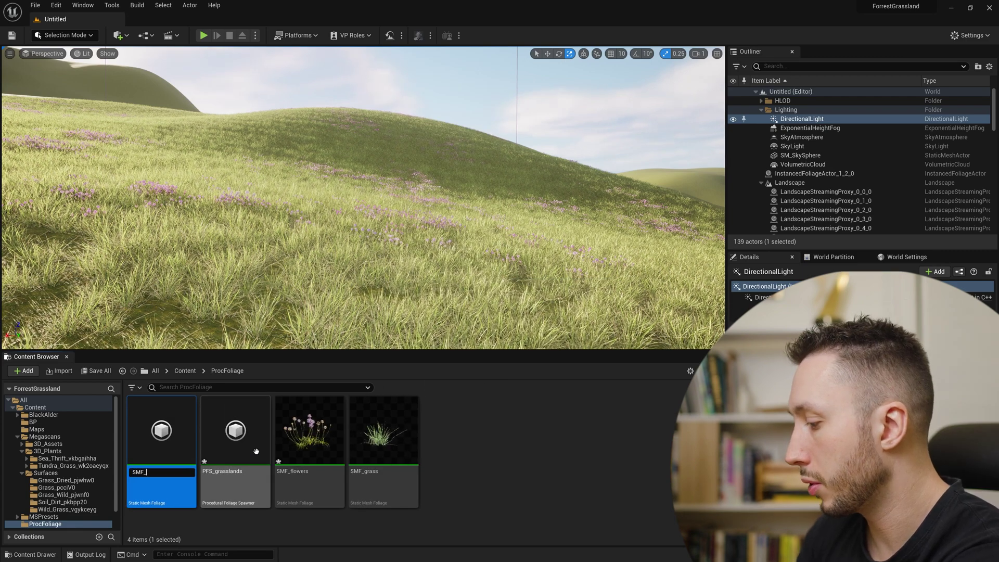
{"action": "key", "text": "Return"}
Step: Open SMF_tree and assign the SM_BlackAlder_Field_02_PP static mesh from the BlackAlder PivotPainter folder as its mesh
{"action": "double_click", "coordinate": [383, 437]}
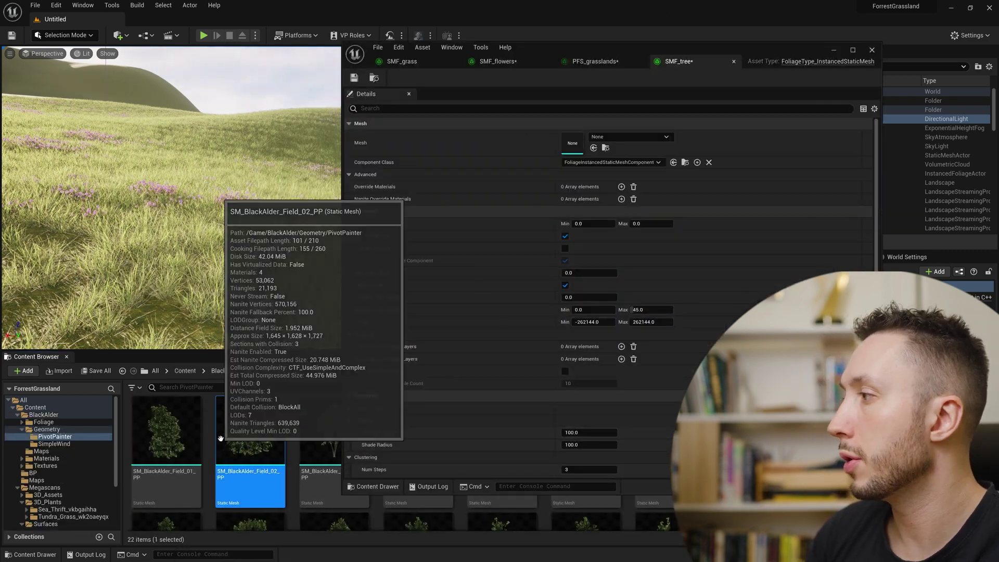
{"action": "left_click_drag", "start_coordinate": [276, 434], "coordinate": [580, 149]}
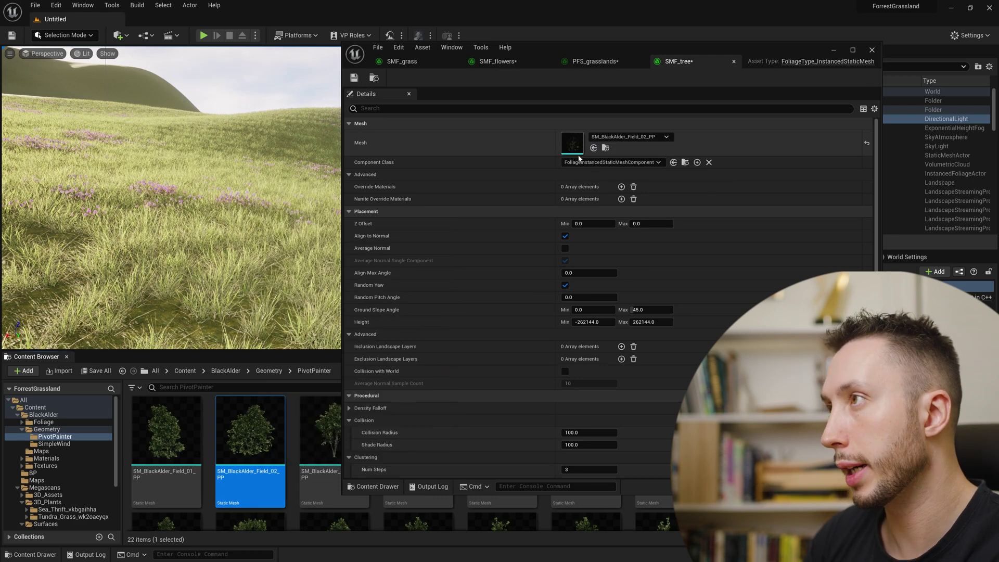
Step: Add a third foliage type element to the PFS_grasslands spawner and assign SMF_tree to it
{"action": "left_click", "coordinate": [595, 61]}
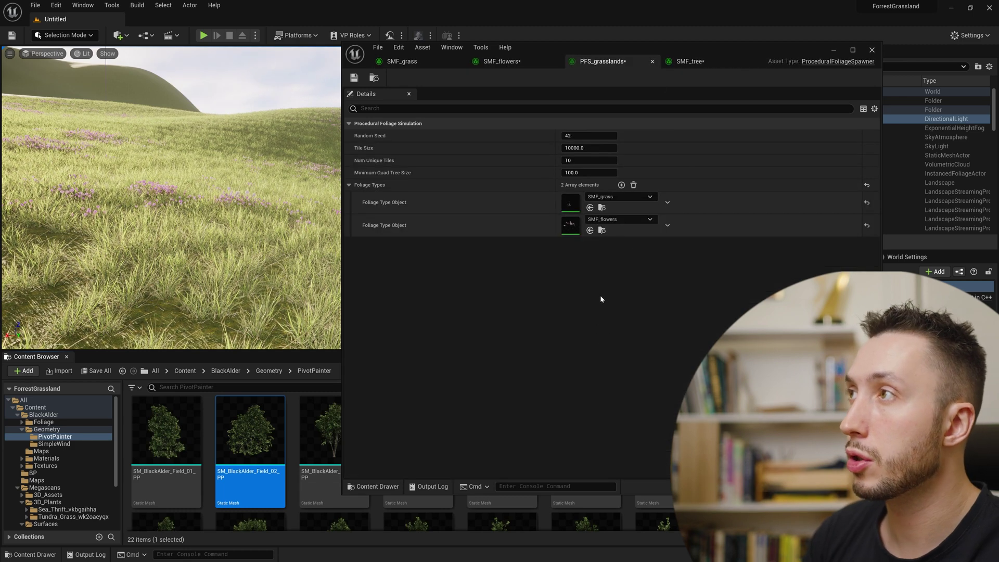
{"action": "left_click", "coordinate": [621, 186]}
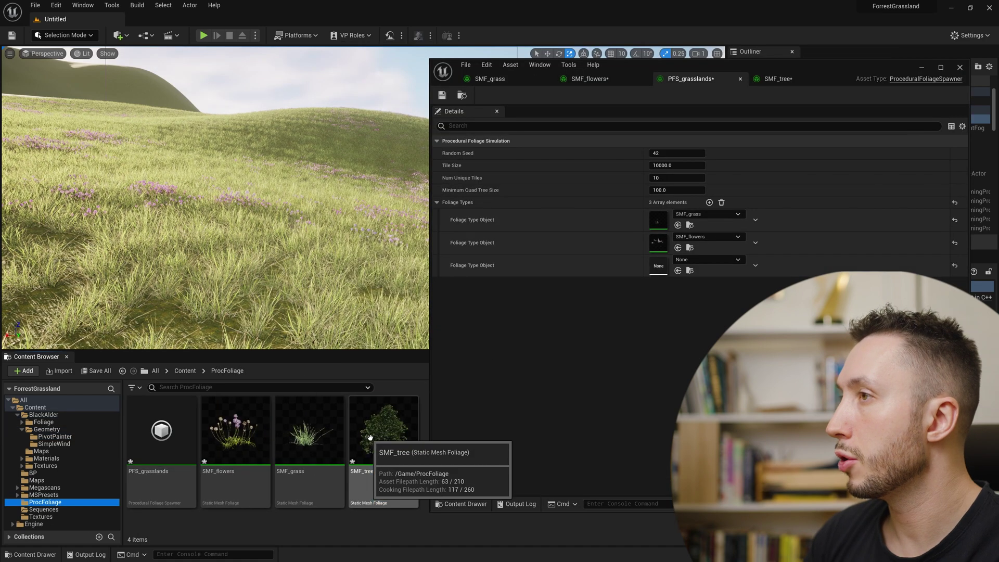
{"action": "left_click_drag", "start_coordinate": [370, 437], "coordinate": [663, 266]}
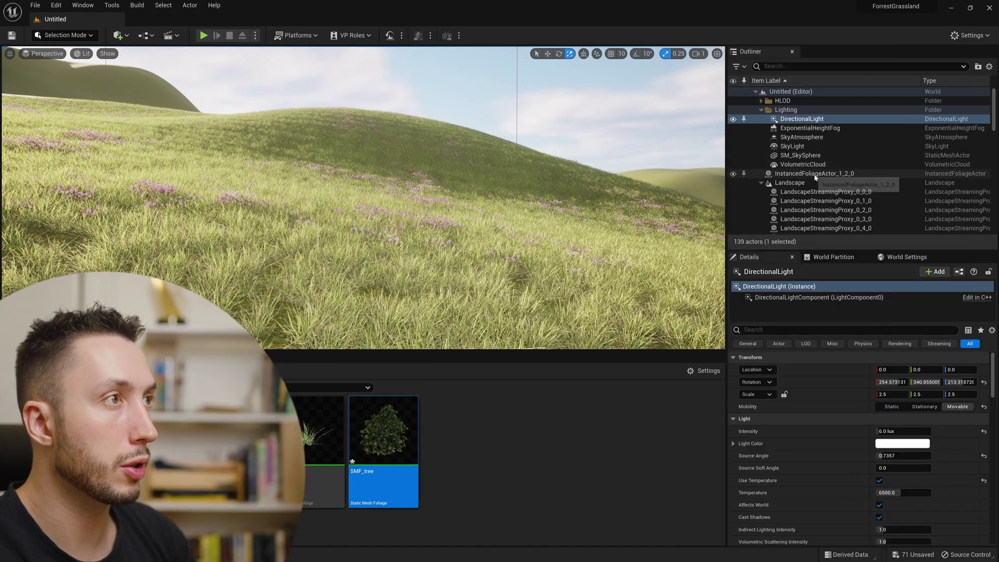
Step: Select the PFS_grasslands volume in the level and resimulate it to spawn the trees with the grass and flowers
{"action": "left_click", "coordinate": [762, 183]}
{"action": "left_click", "coordinate": [801, 192]}
{"action": "scroll", "coordinate": [808, 365], "scroll_direction": "down", "scroll_amount": 6}
{"action": "scroll", "coordinate": [808, 369], "scroll_direction": "down", "scroll_amount": 10}
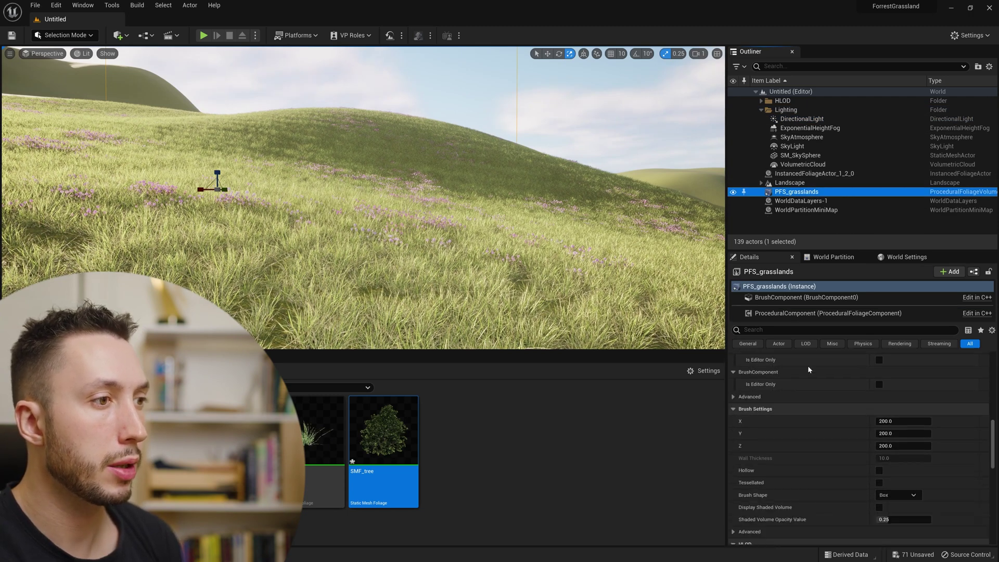
{"action": "left_click", "coordinate": [906, 455]}
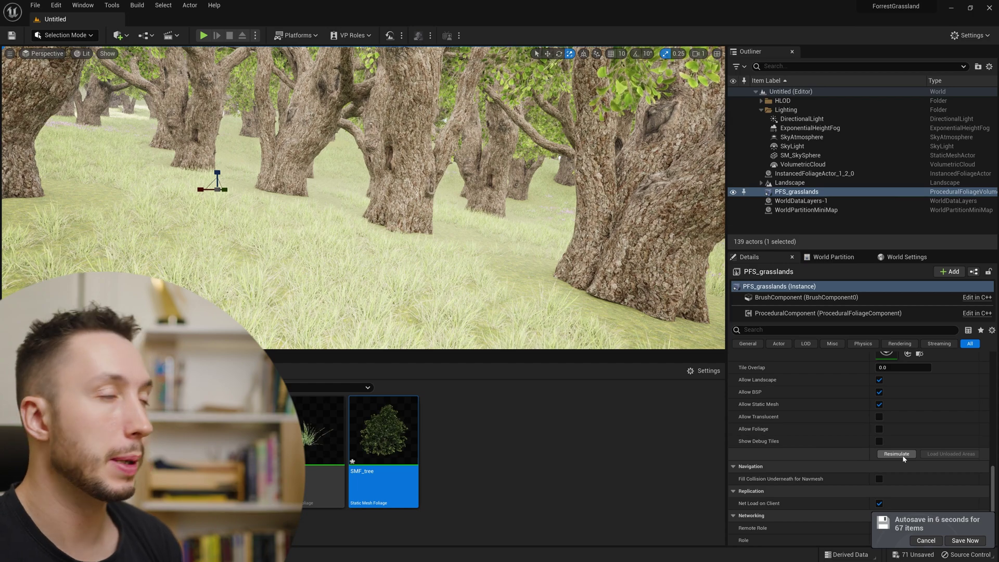
{"action": "mouse_move", "coordinate": [400, 246]}
{"action": "right_mouse_down"}
{"action": "mouse_move", "coordinate": [398, 229]}
{"action": "mouse_move", "coordinate": [401, 246]}
{"action": "mouse_move", "coordinate": [386, 245]}
{"action": "right_mouse_up"}
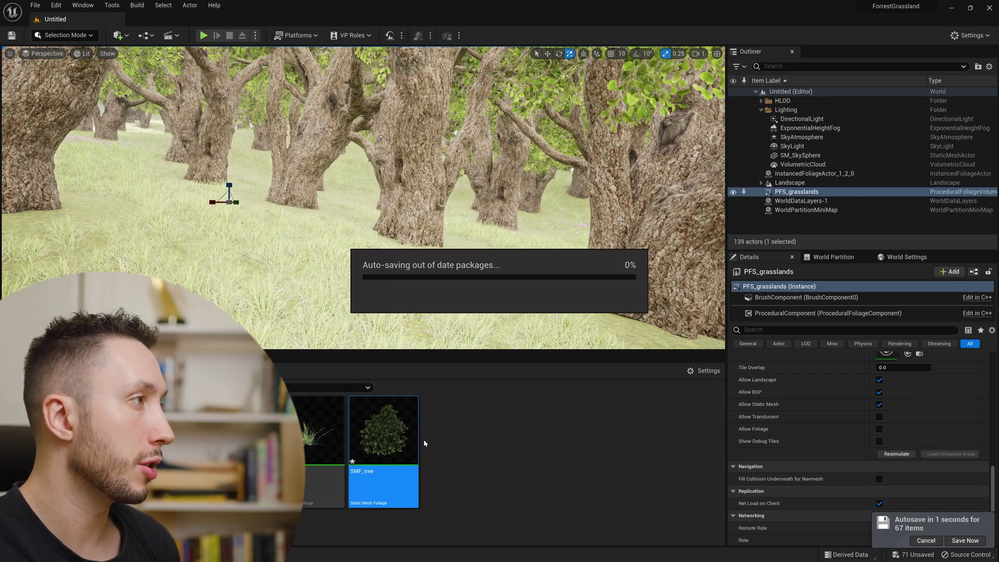
Step: Set the Initial Seed Density of SMF_tree to 0.5 and its Num Steps to 2
{"action": "double_click", "coordinate": [404, 441]}
{"action": "scroll", "coordinate": [451, 380], "scroll_direction": "down", "scroll_amount": 2}
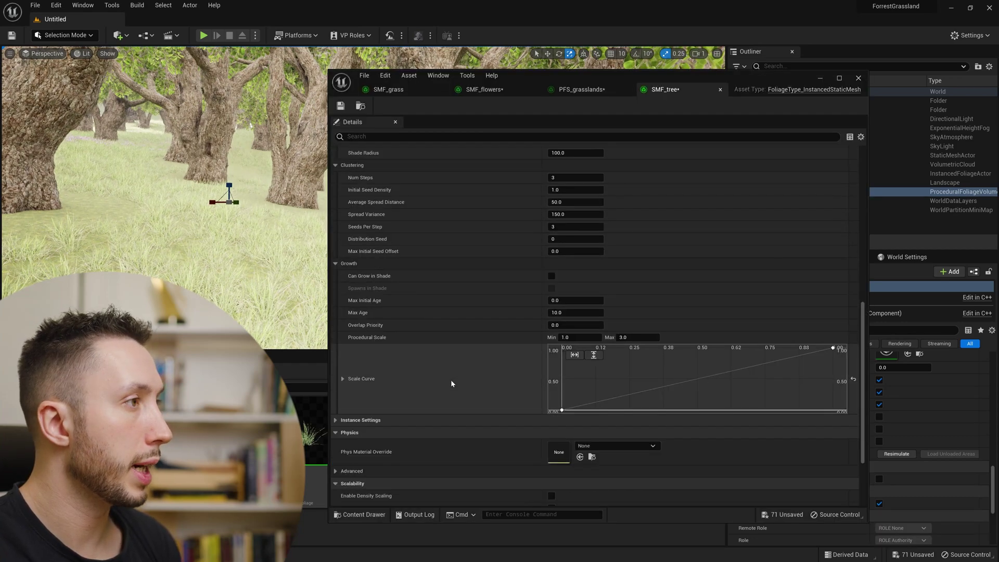
{"action": "scroll", "coordinate": [470, 378], "scroll_direction": "up", "scroll_amount": 2}
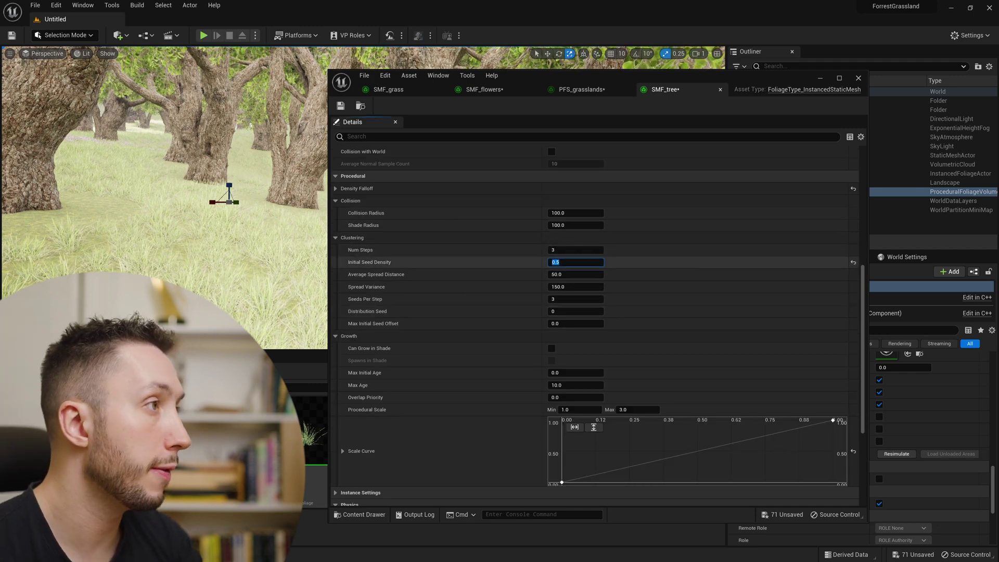
{"action": "left_click", "coordinate": [575, 252]}
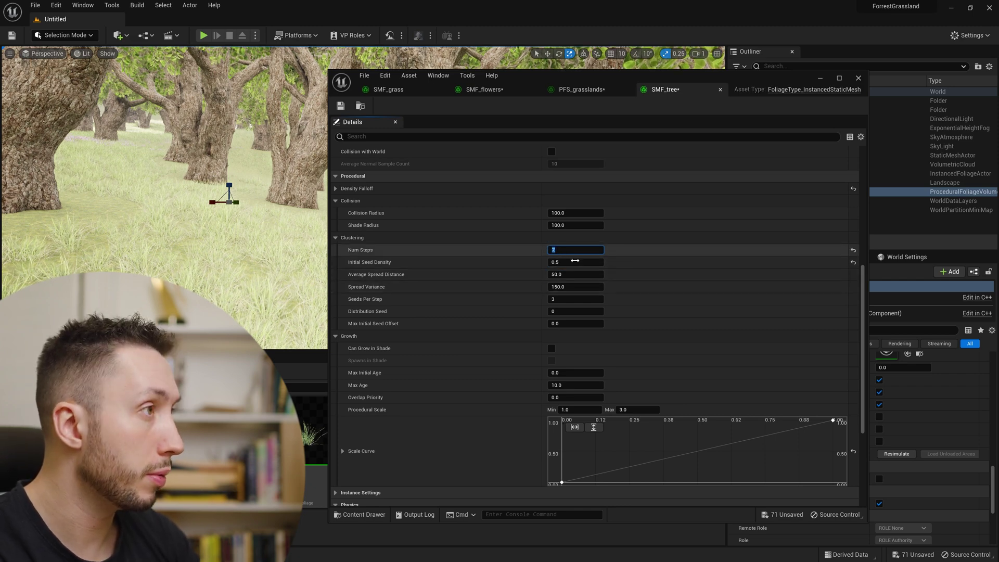